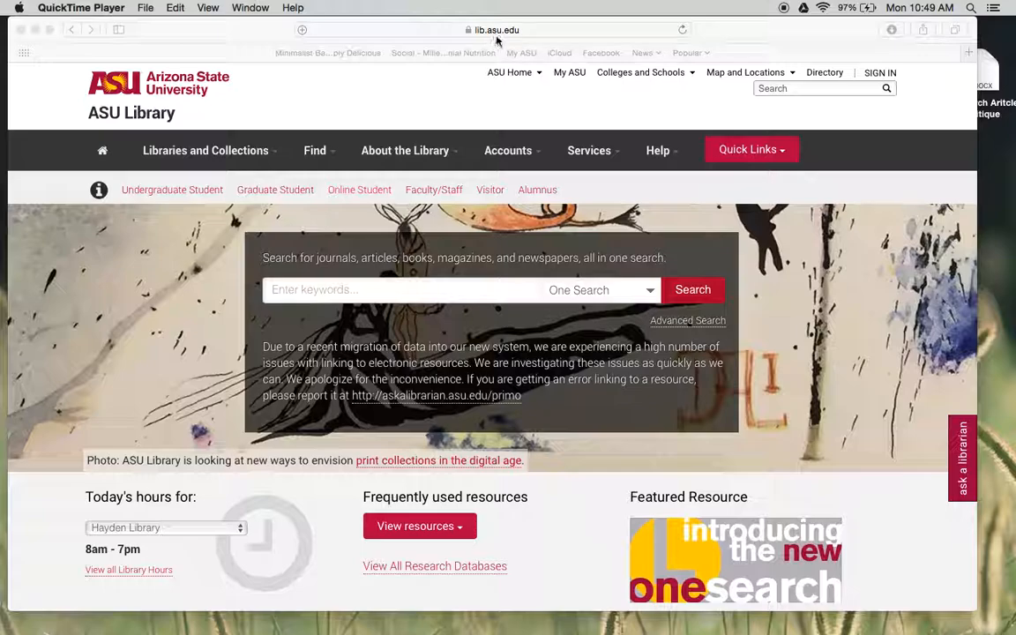
# - Open PubMed from the library's frequently used resources in a new tab and switch to it
pyautogui.click(450, 97)
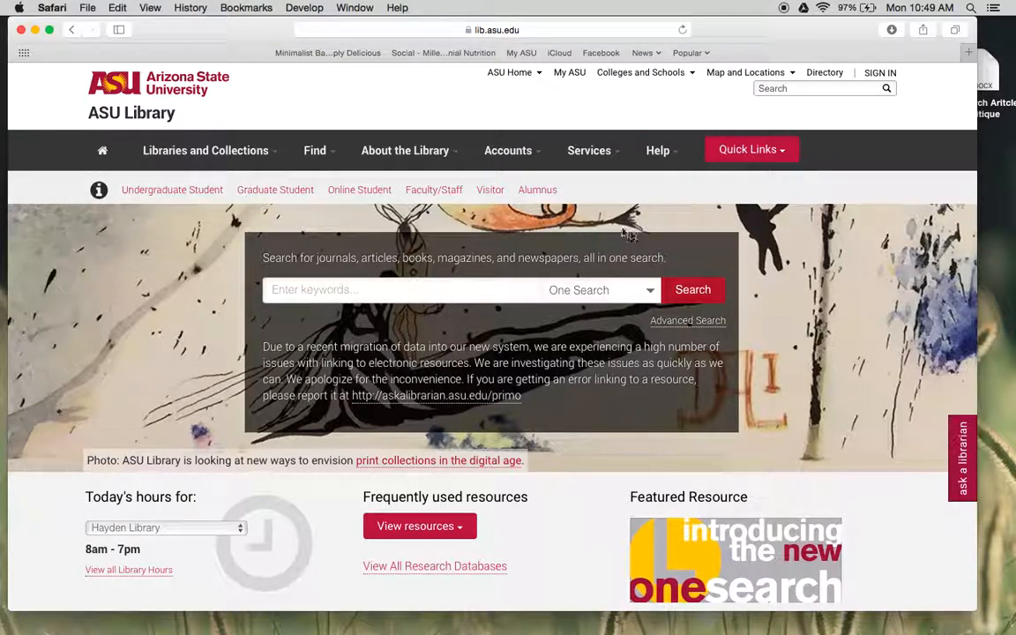
pyautogui.scroll(-3, 573, 353)
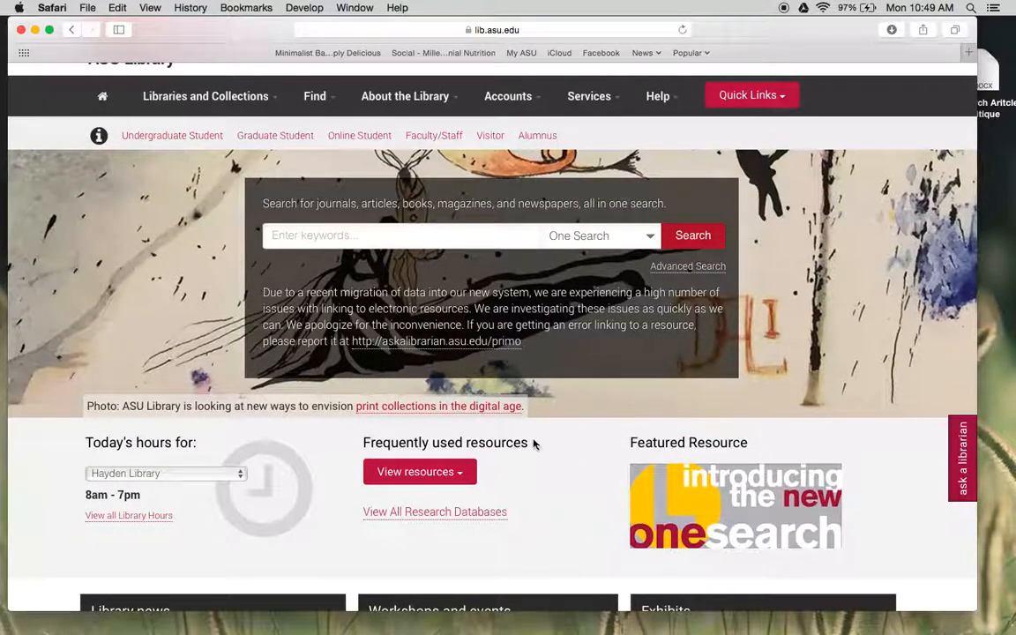
pyautogui.click(457, 473)
pyautogui.scroll(-5, 457, 474)
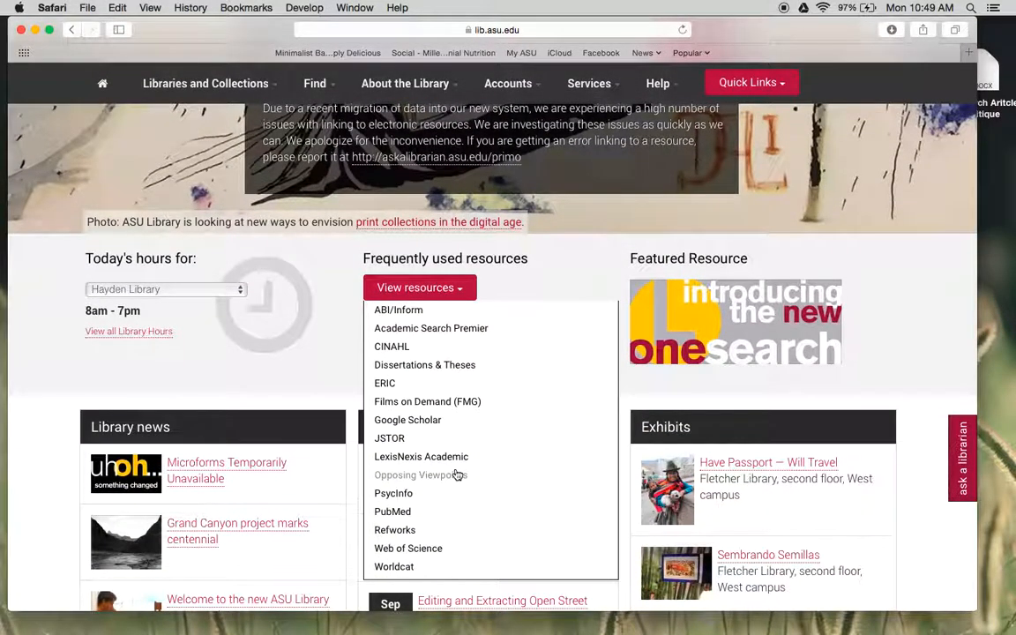
pyautogui.rightClick(429, 514)
pyautogui.click(449, 481)
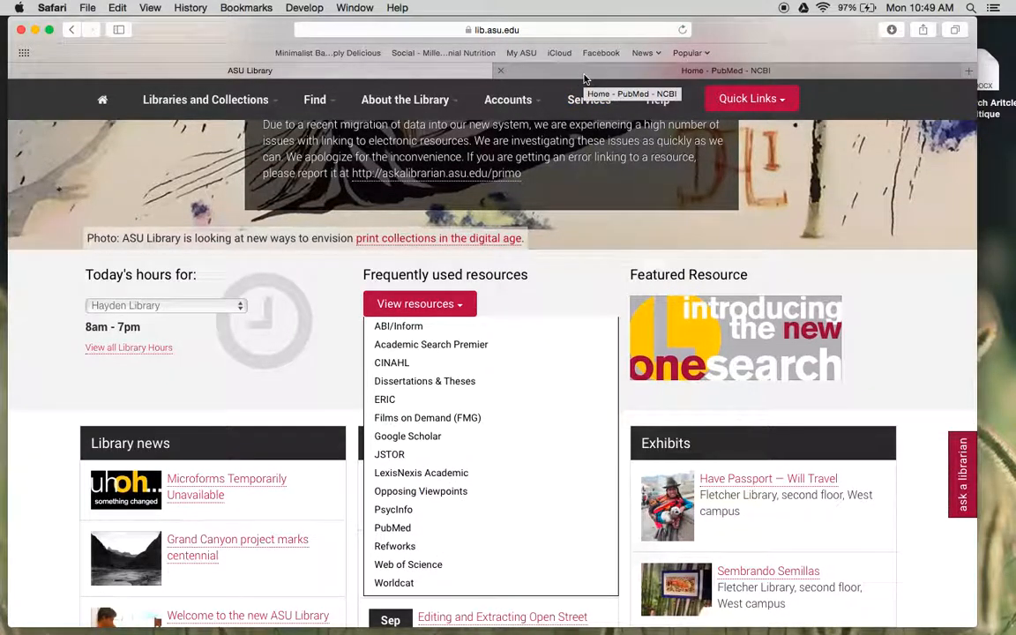
pyautogui.click(583, 77)
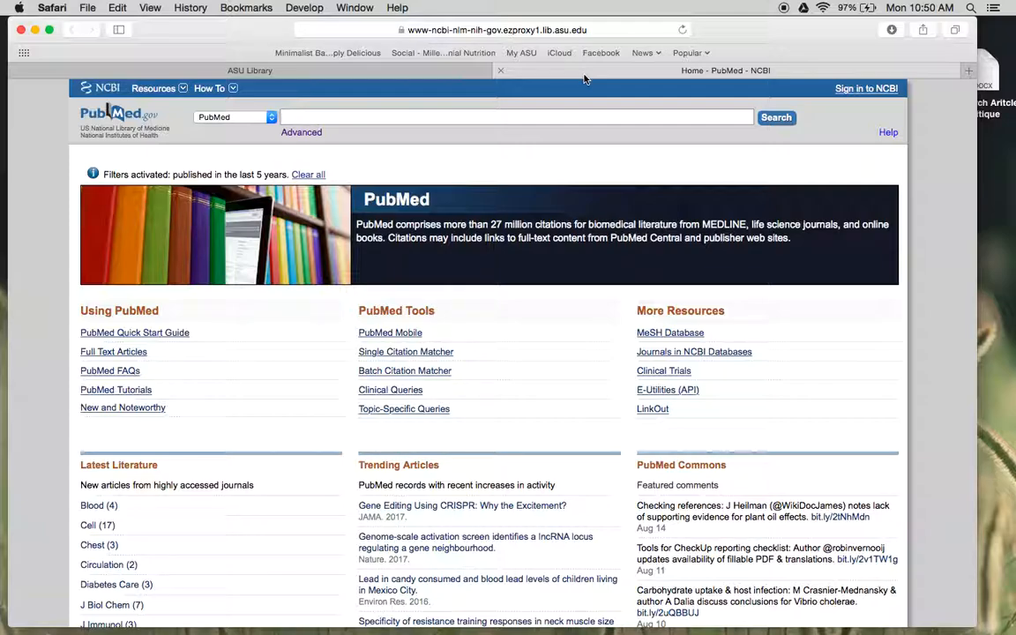
# - Return to the ASU Library page and run a One Search for "vitamin c, common cold"
pyautogui.click(420, 71)
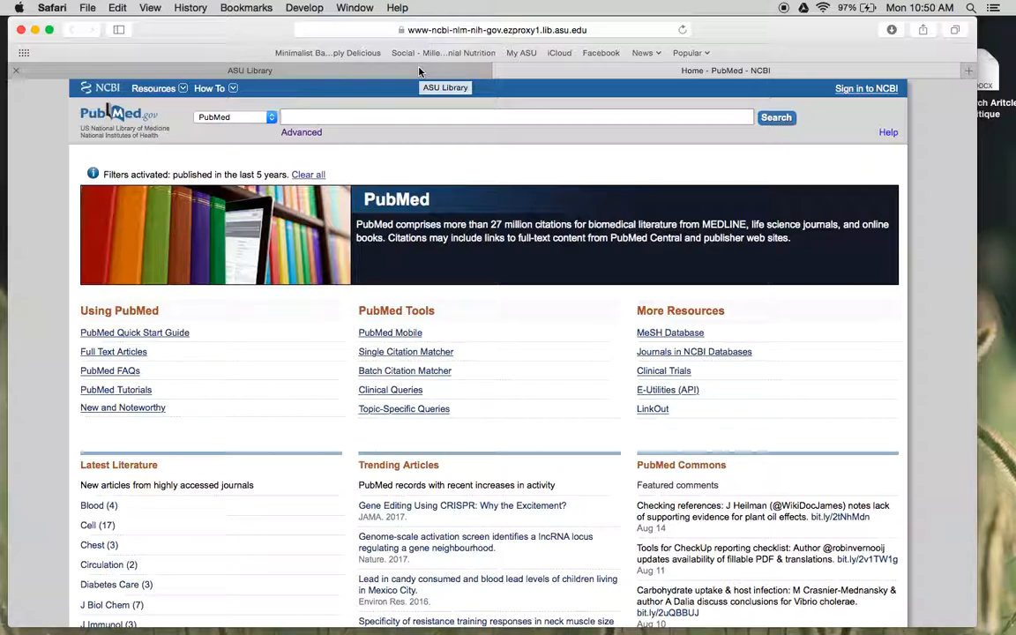
pyautogui.scroll(5, 428, 209)
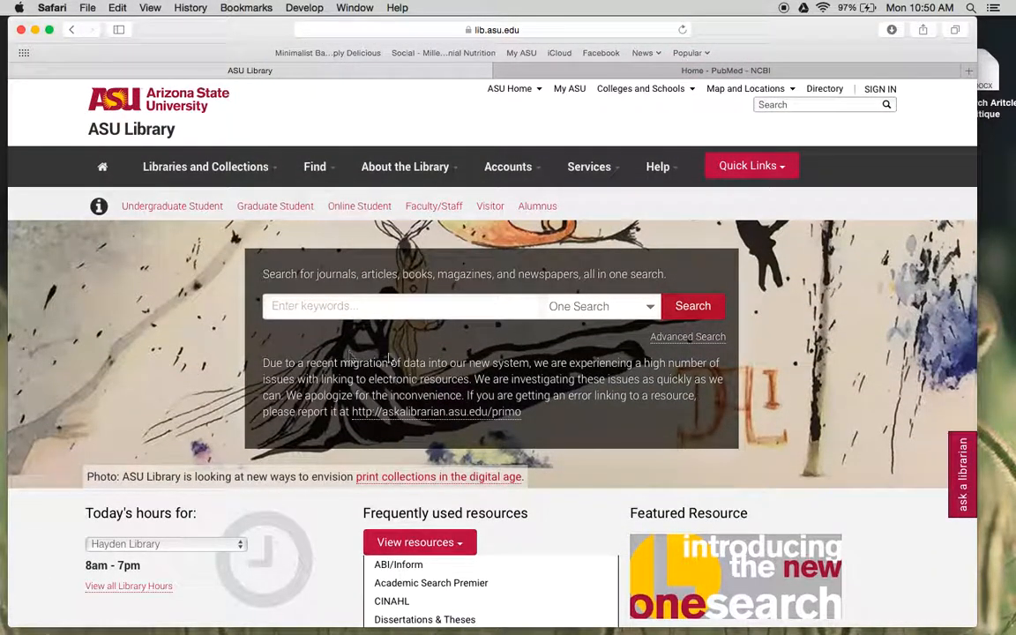
pyautogui.click(339, 309)
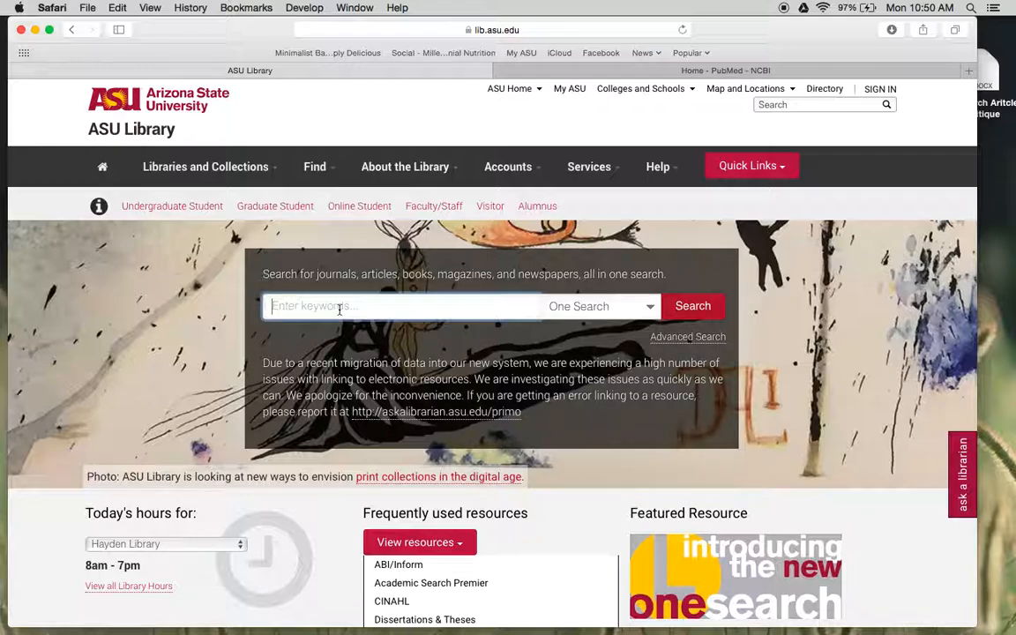
pyautogui.write('vit')
pyautogui.click(332, 391)
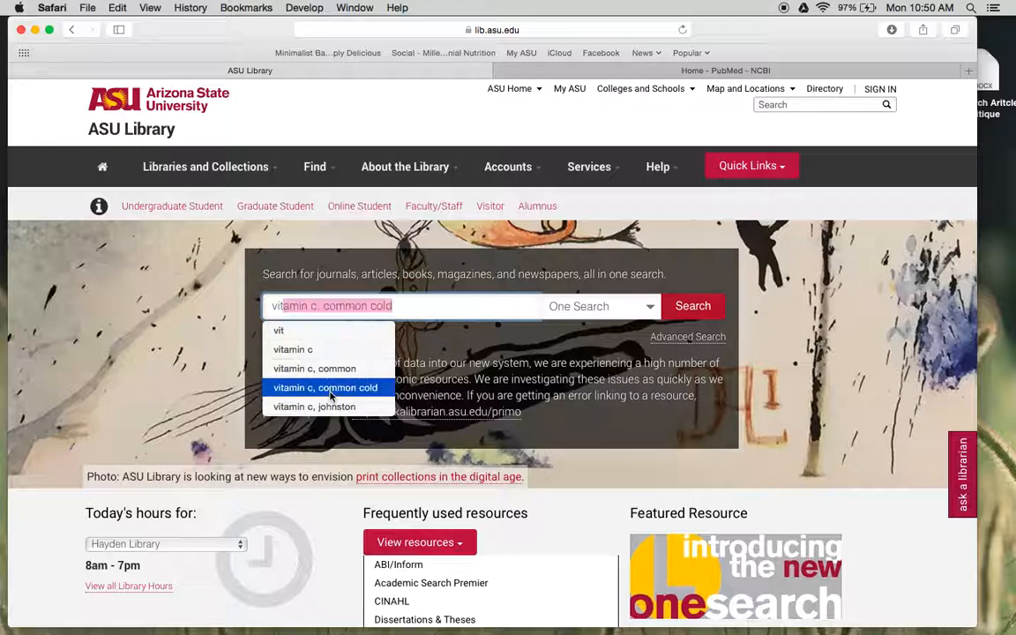
pyautogui.click(695, 308)
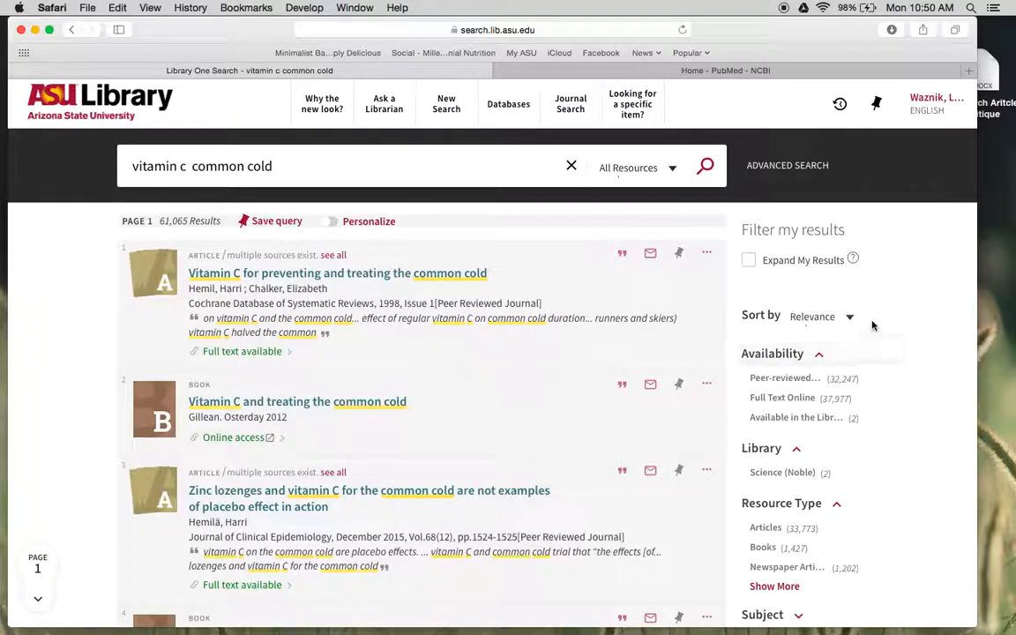
# - Filter the library search results to the resource type Articles
pyautogui.scroll(-2, 872, 326)
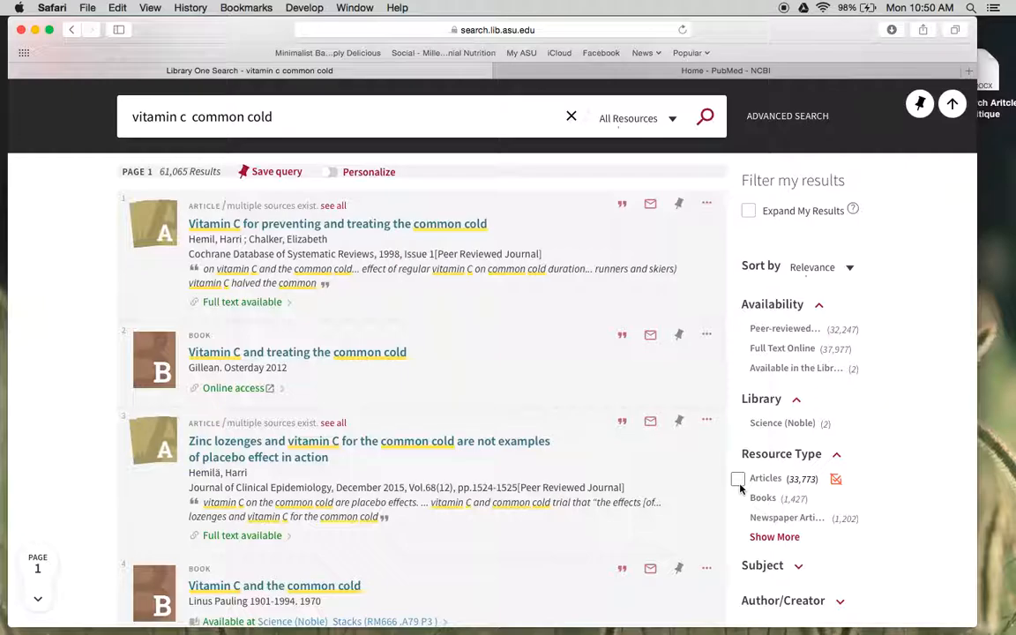
pyautogui.click(738, 481)
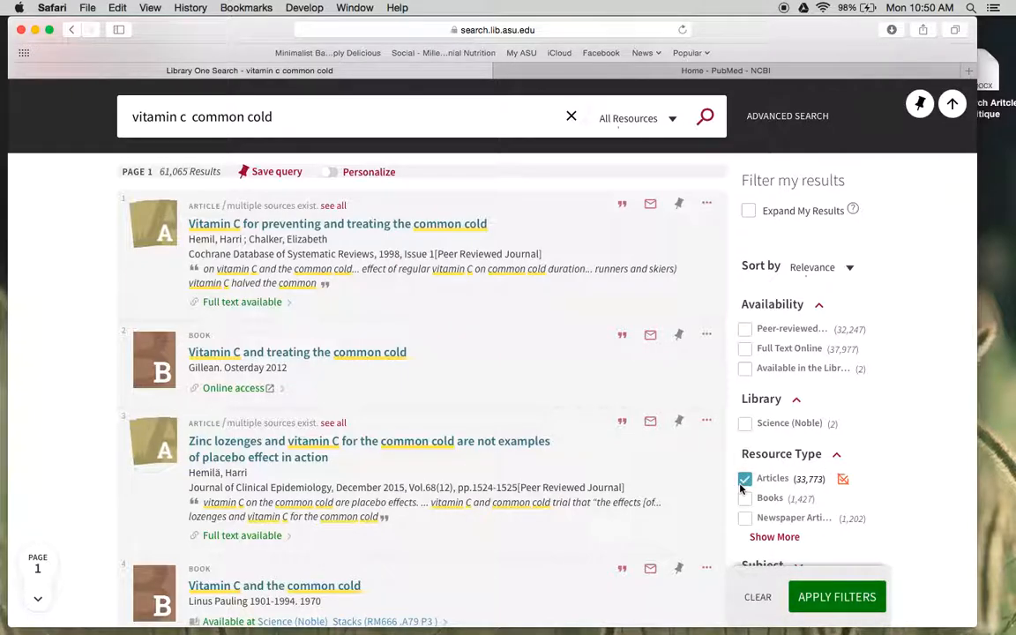
pyautogui.click(817, 595)
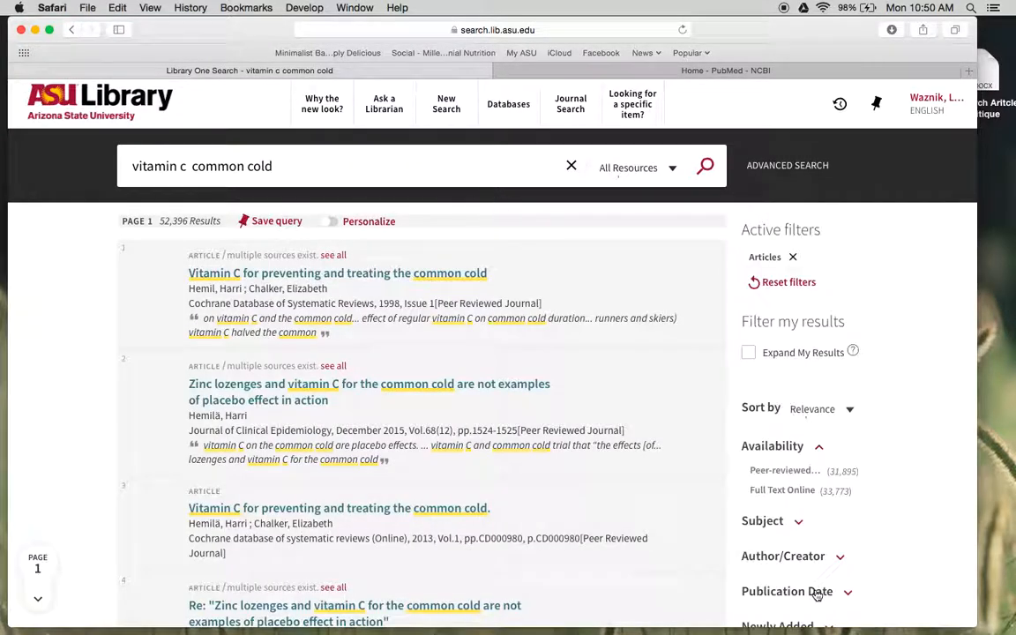
pyautogui.scroll(-5, 817, 595)
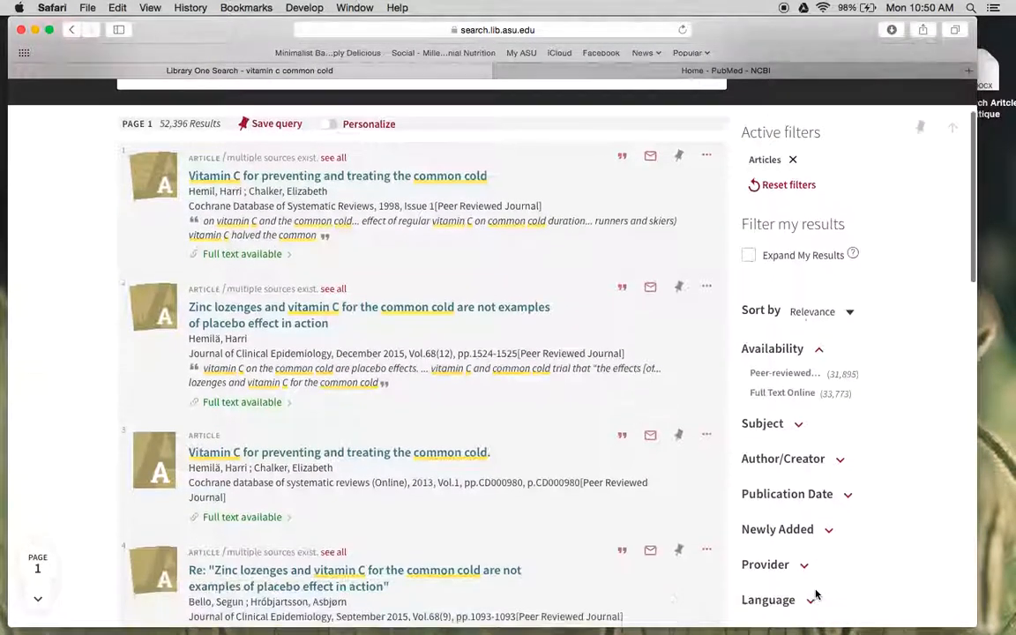
pyautogui.scroll(5, 817, 596)
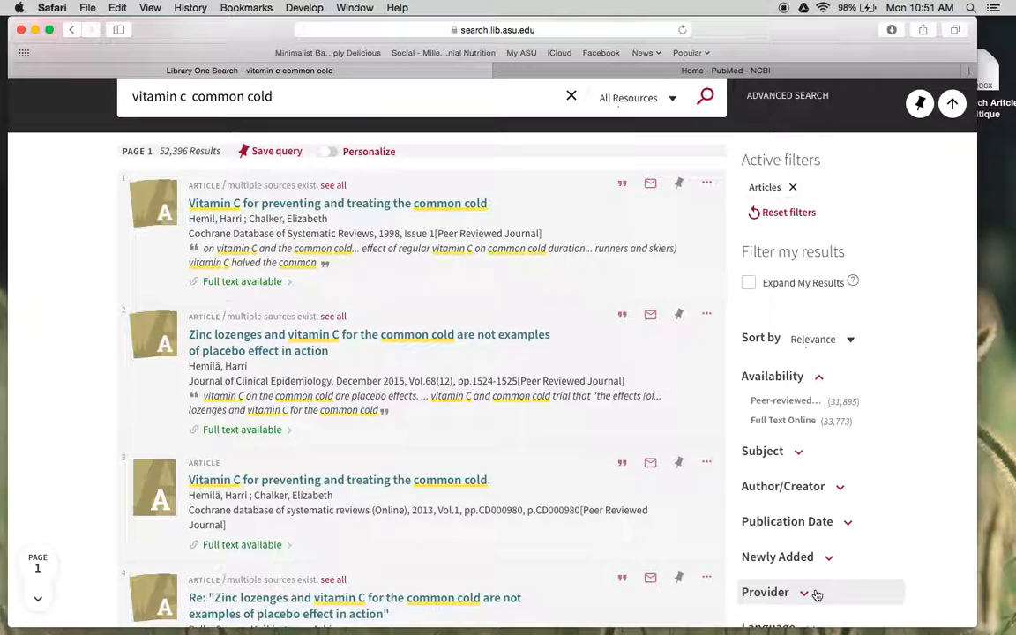
# - Switch to the PubMed page and search for "vitamin c, common cold"
pyautogui.click(675, 71)
pyautogui.write('va')
pyautogui.press('BackSpace')
pyautogui.write('itm')
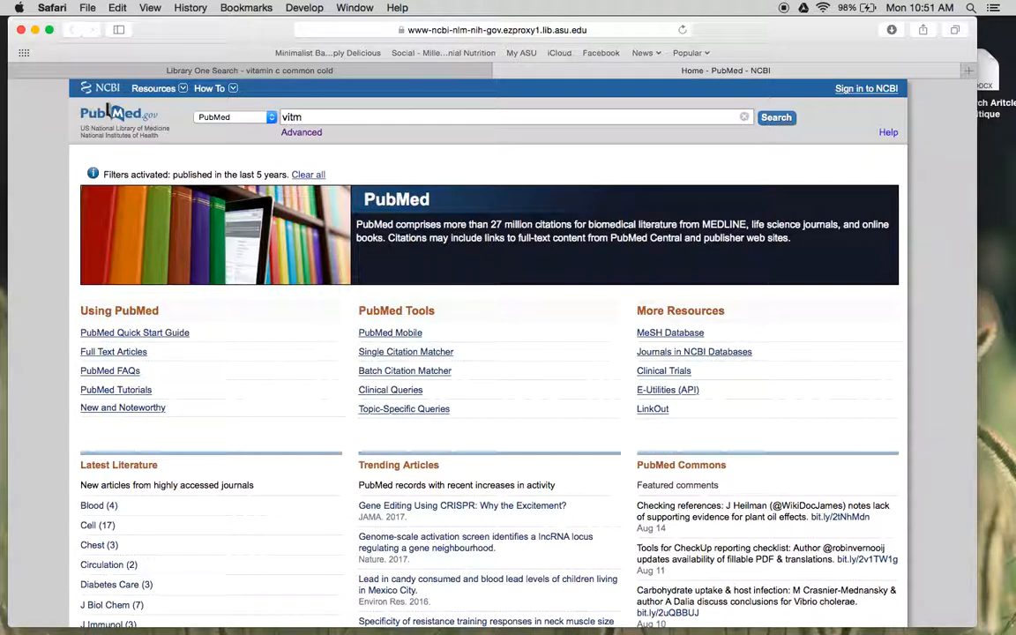
pyautogui.press('BackSpace')
pyautogui.write('amin c, common co')
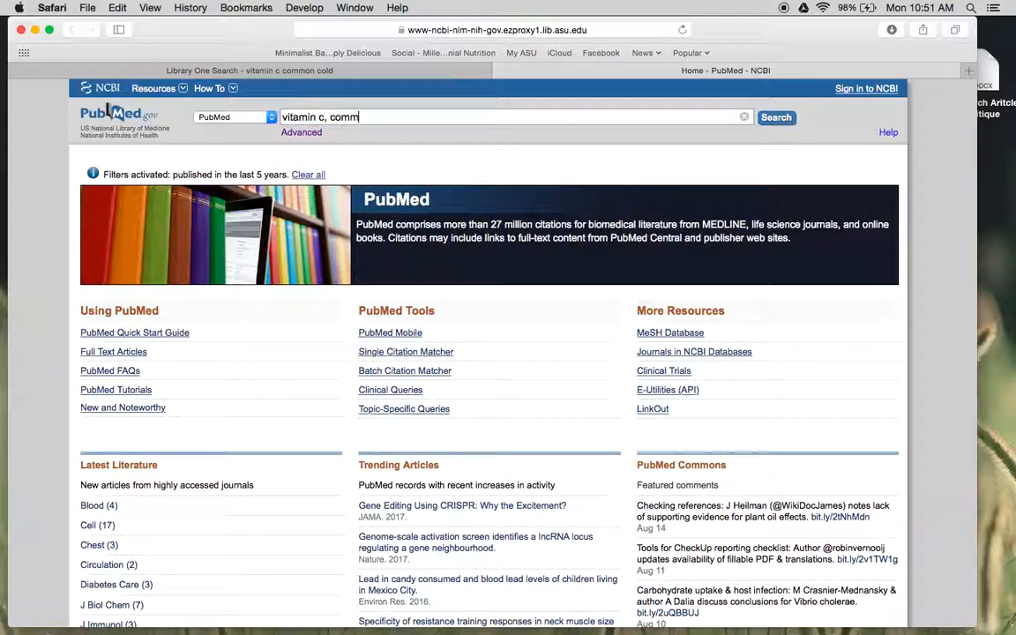
pyautogui.write('ld')
pyautogui.press('Return')
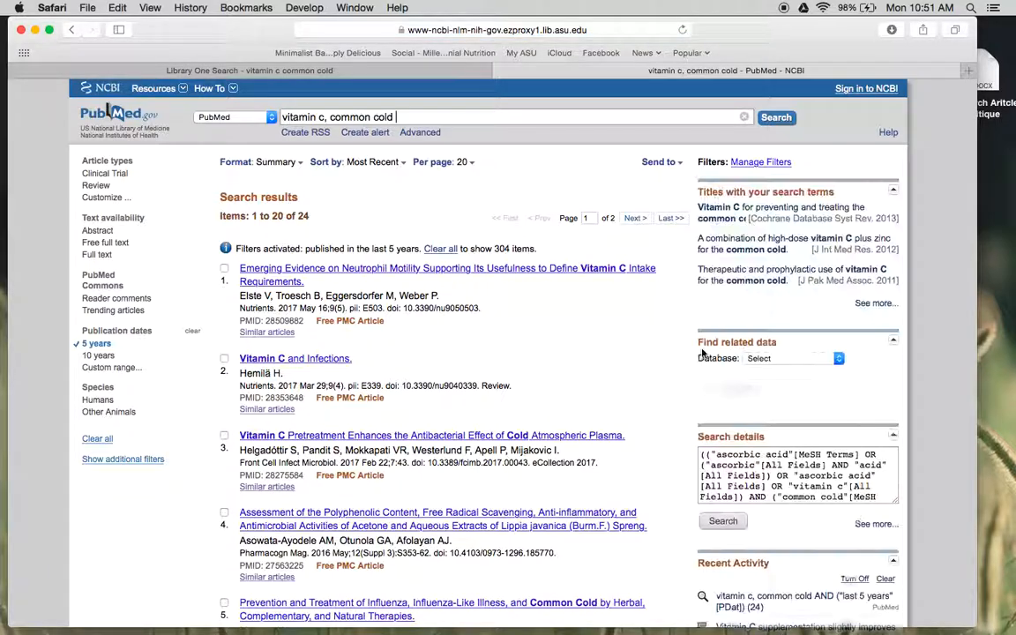
# - Examine the PubMed results for relevant articles, along with the publication date filter
pyautogui.scroll(-5, 704, 352)
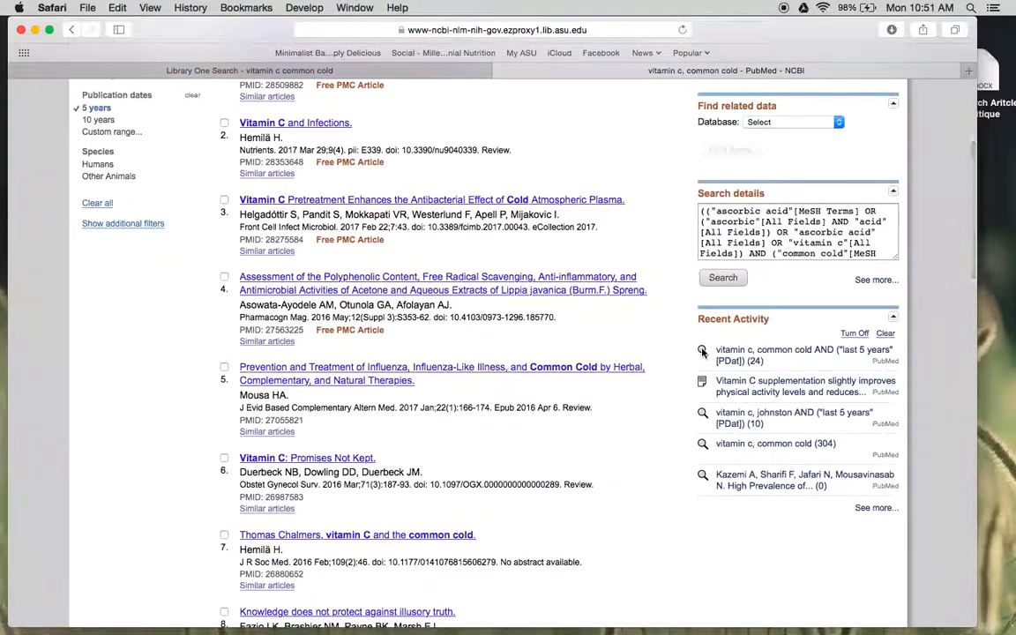
pyautogui.scroll(-3, 596, 370)
pyautogui.scroll(8, 596, 369)
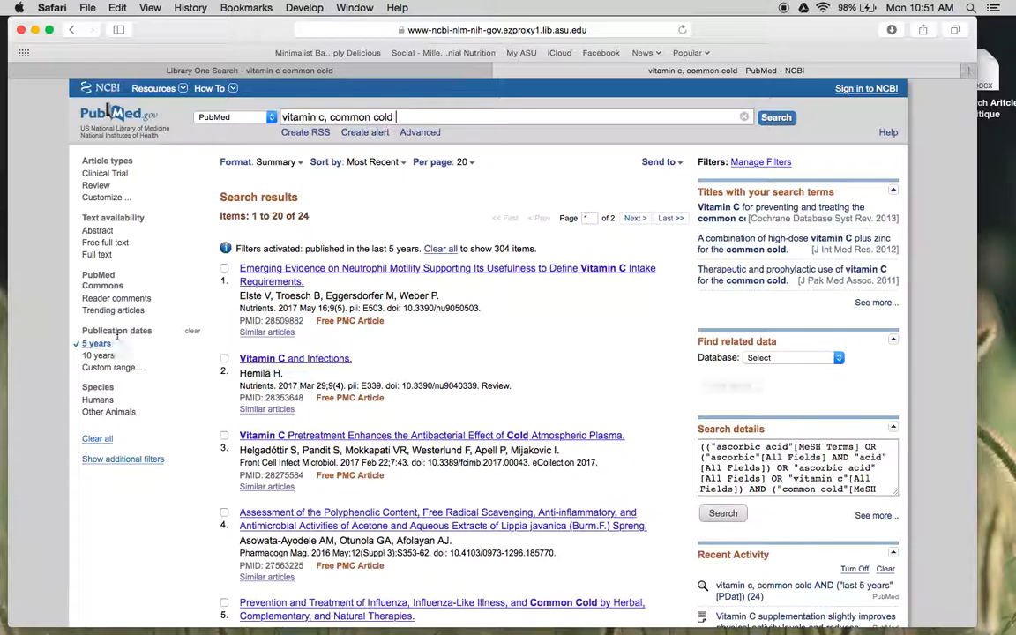
pyautogui.scroll(-3, 265, 448)
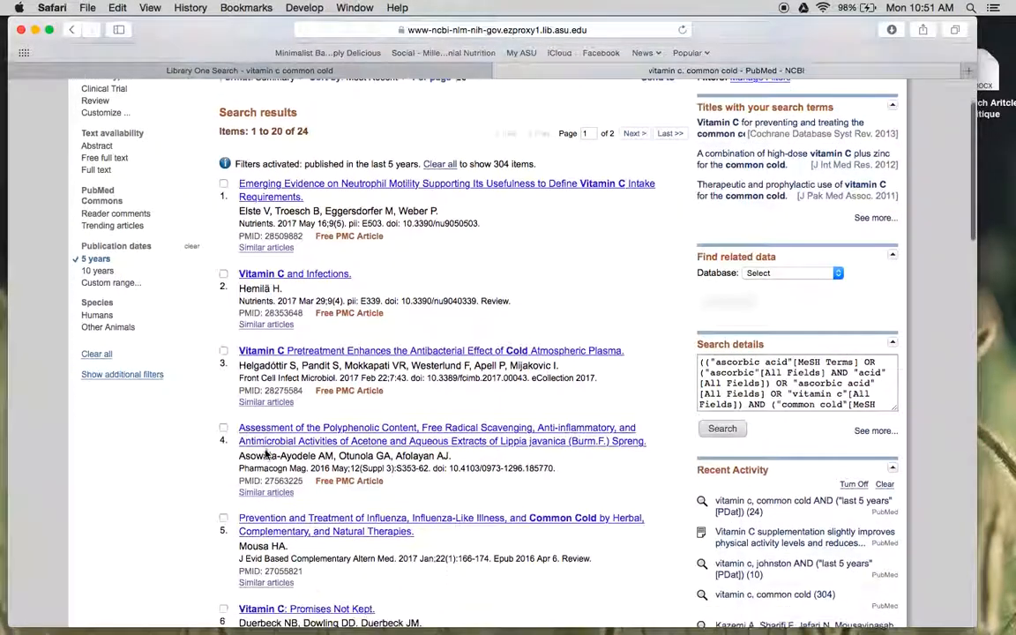
pyautogui.scroll(-2, 264, 454)
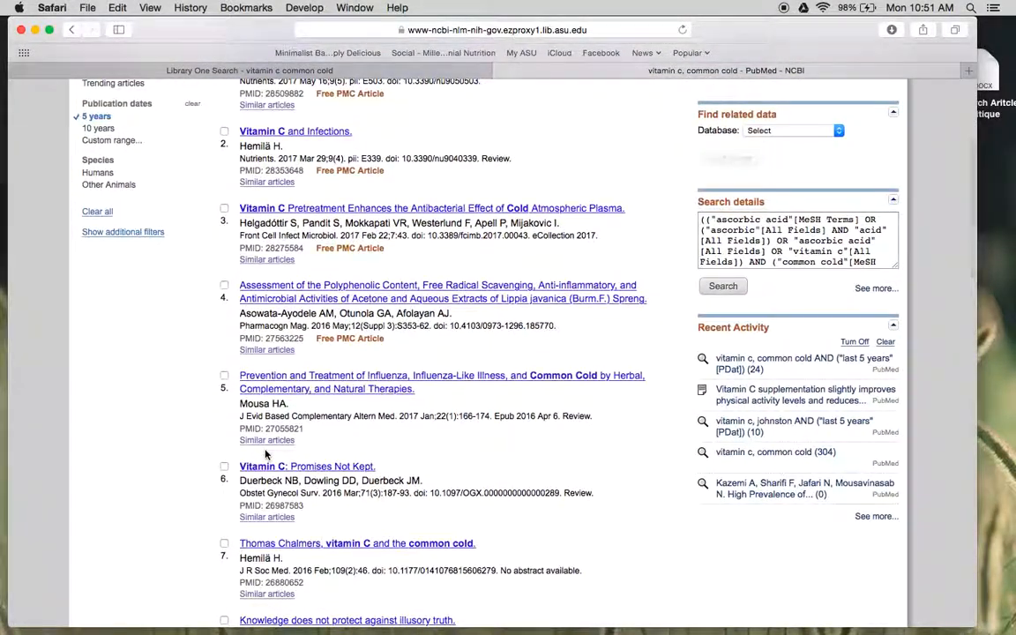
pyautogui.scroll(-1, 315, 466)
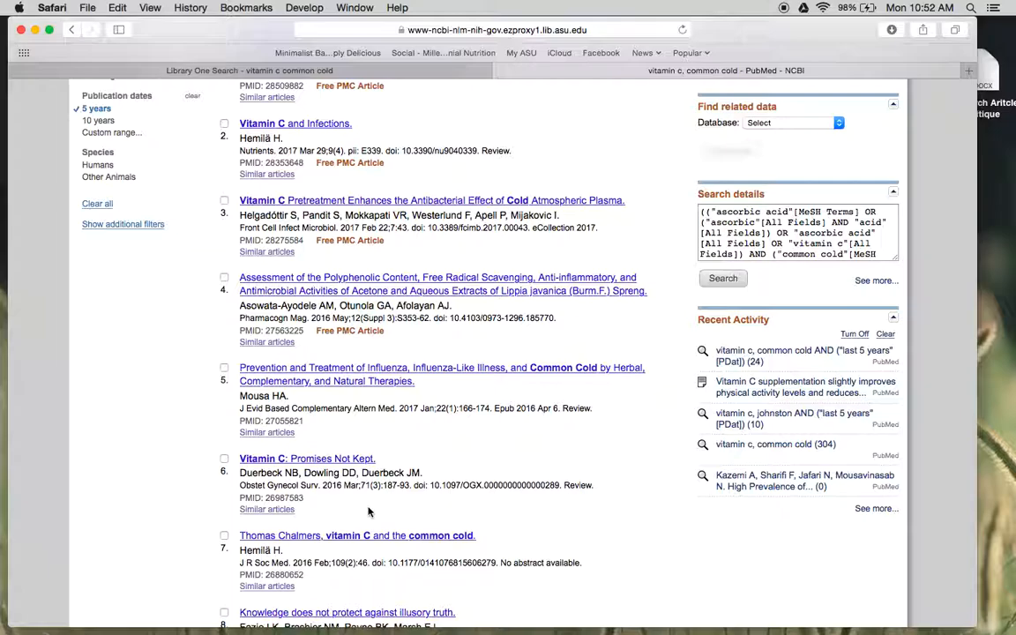
pyautogui.scroll(3, 160, 237)
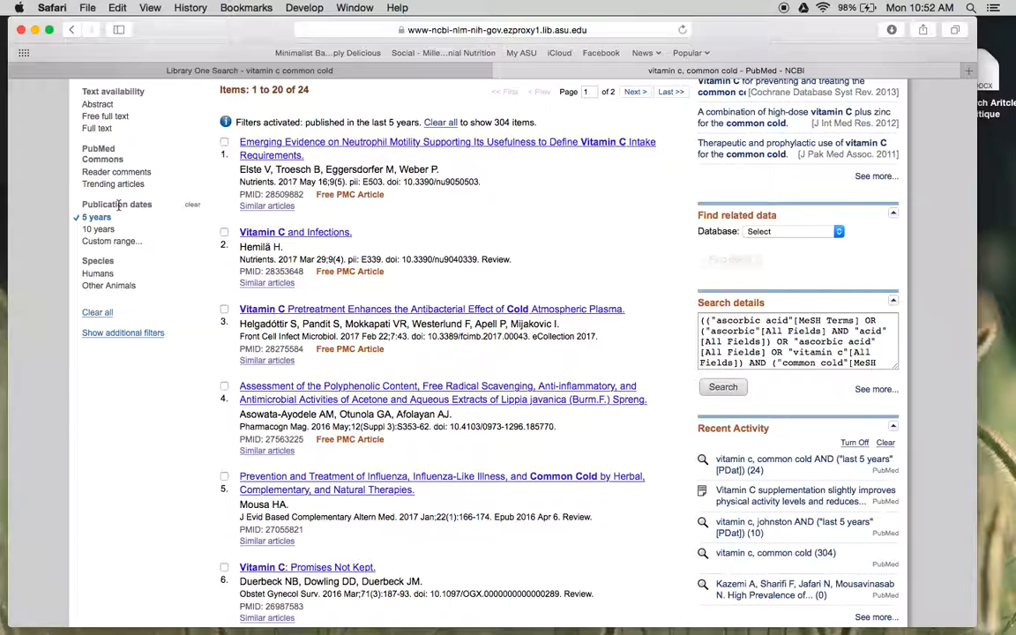
pyautogui.scroll(5, 118, 204)
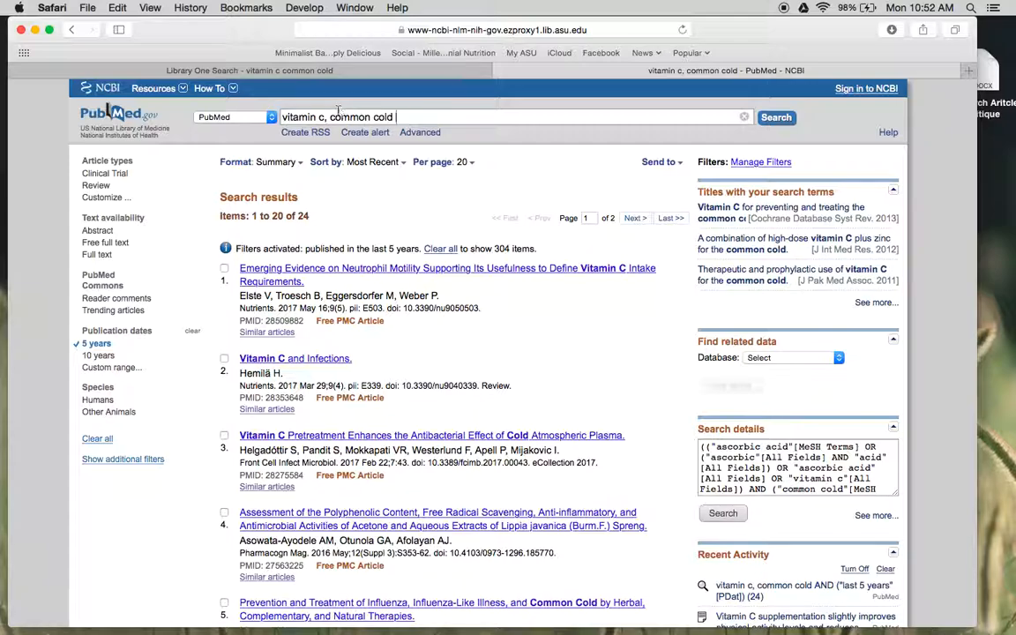
# - Replace "common cold" in the PubMed query with the author's surname and rerun the search
pyautogui.moveTo(330, 116); pyautogui.dragTo(400, 116)
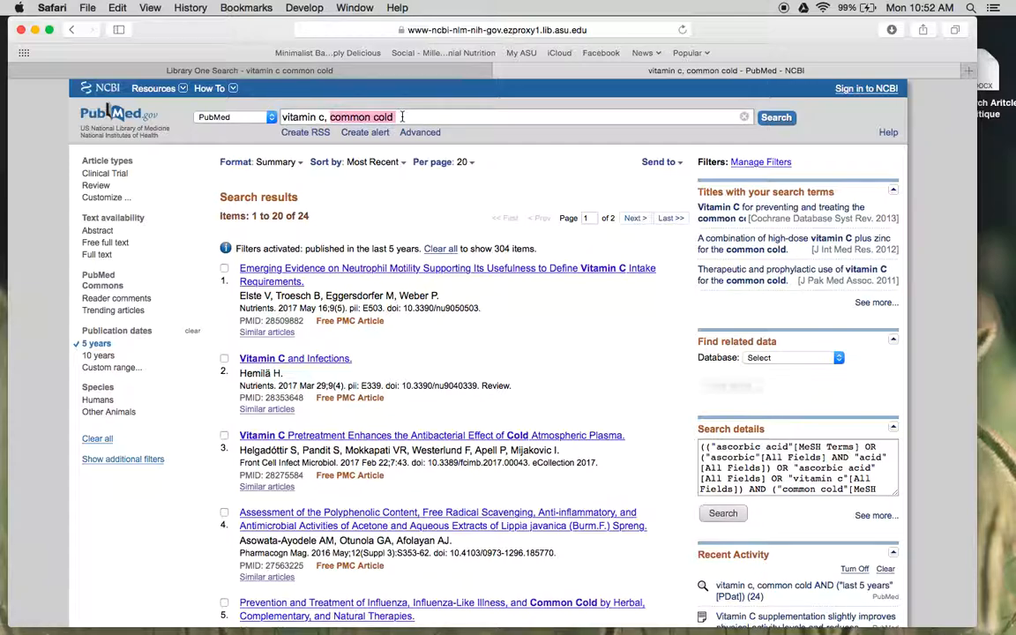
pyautogui.write('johnston')
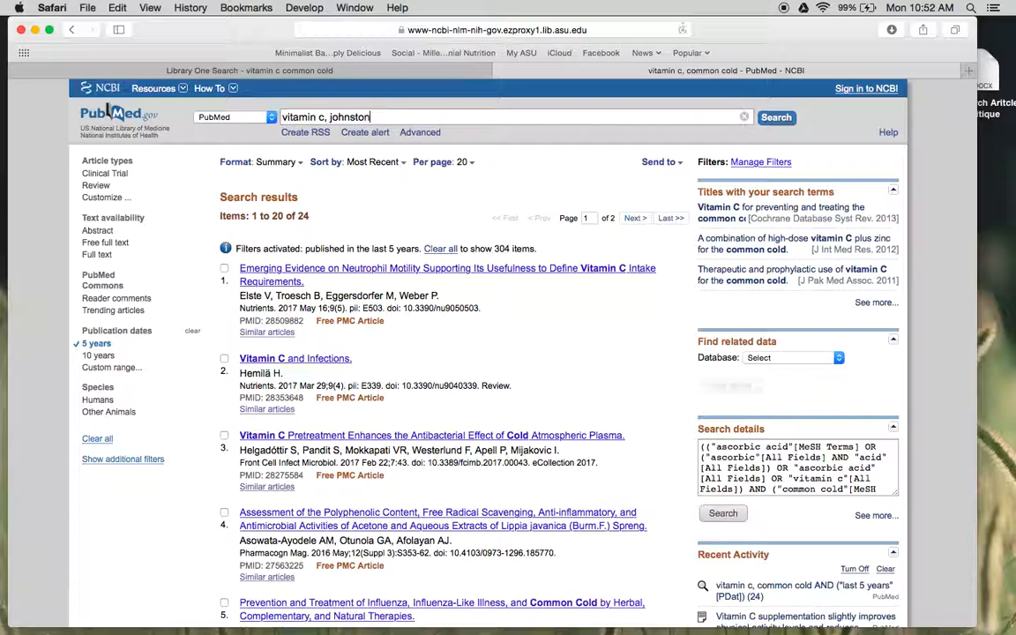
pyautogui.press('Return')
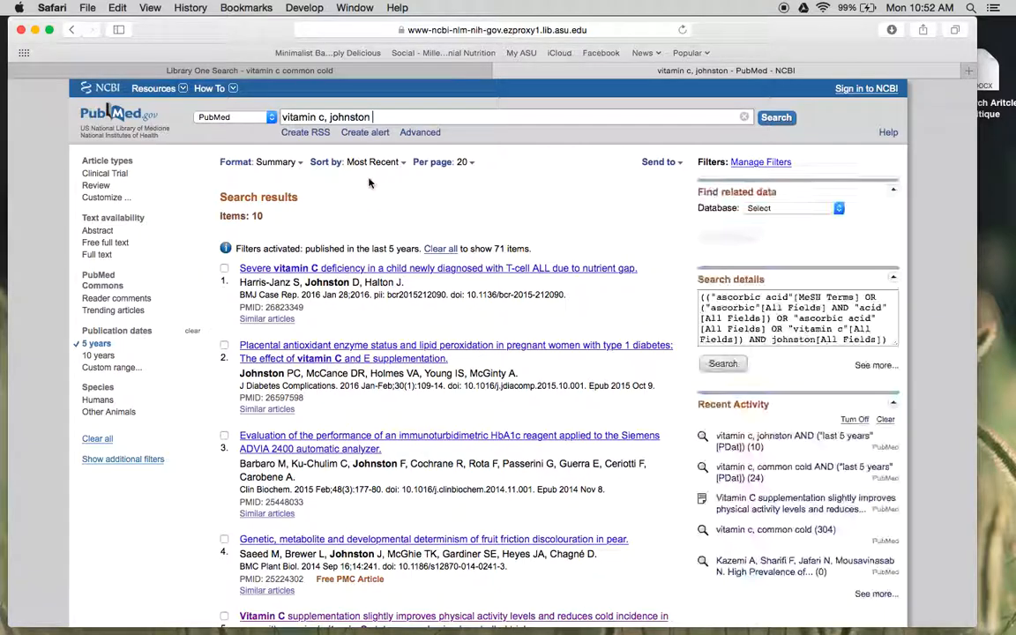
# - Read the abstract of the 2014 Nutrients trial on vitamin C supplementation and cold incidence, and return to the results
pyautogui.scroll(-1, 356, 203)
pyautogui.scroll(-3, 356, 203)
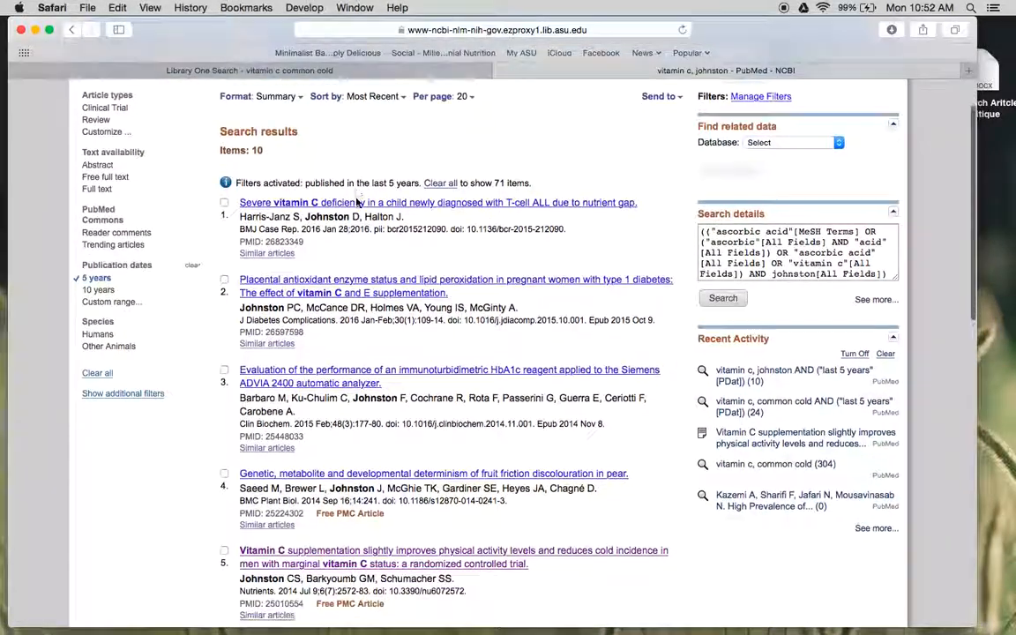
pyautogui.scroll(-2, 356, 199)
pyautogui.scroll(-1, 356, 199)
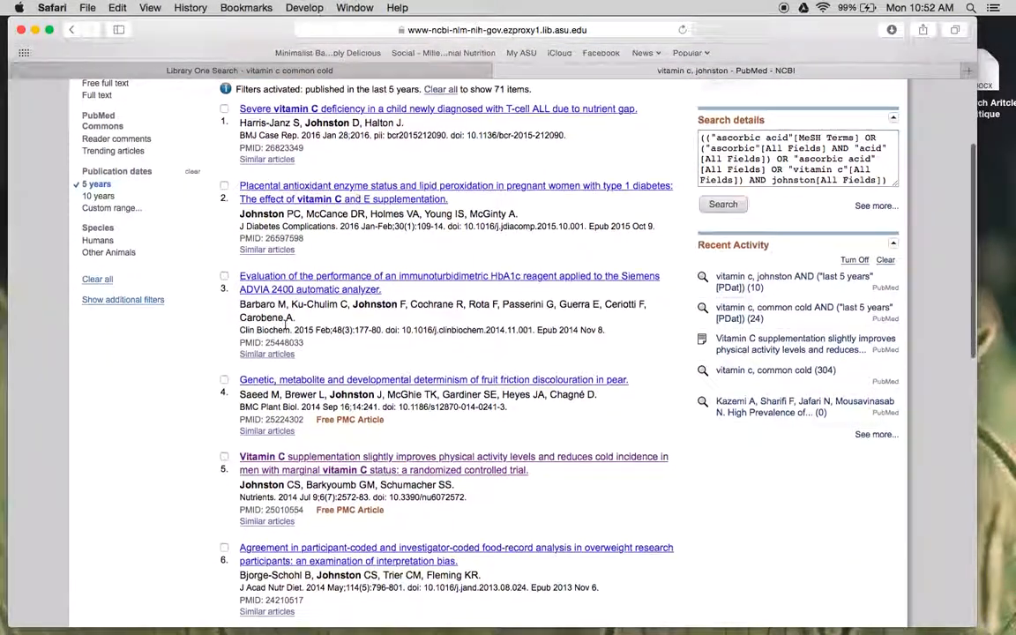
pyautogui.click(310, 459)
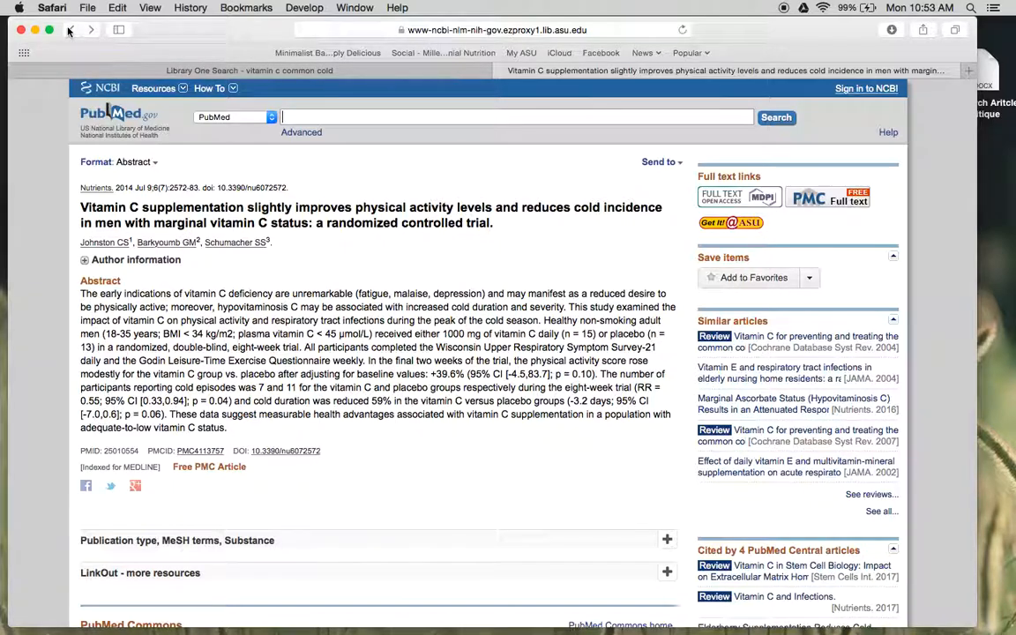
pyautogui.click(70, 30)
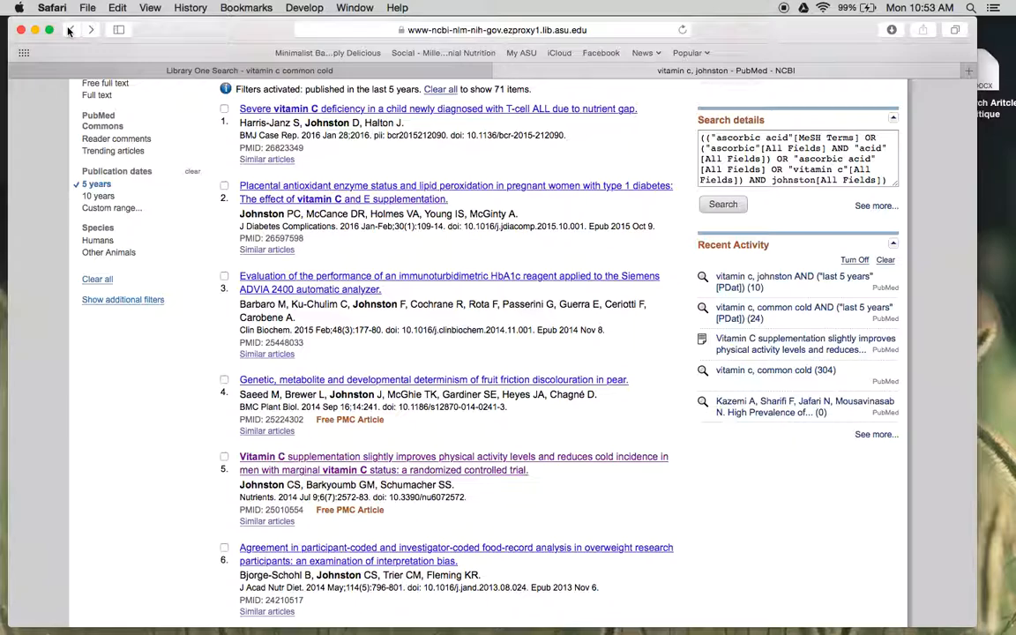
# - Export the 2014 Nutrients vitamin C trial's citation as a citation manager file and move the downloaded file to the desktop
pyautogui.click(225, 457)
pyautogui.scroll(3, 202, 417)
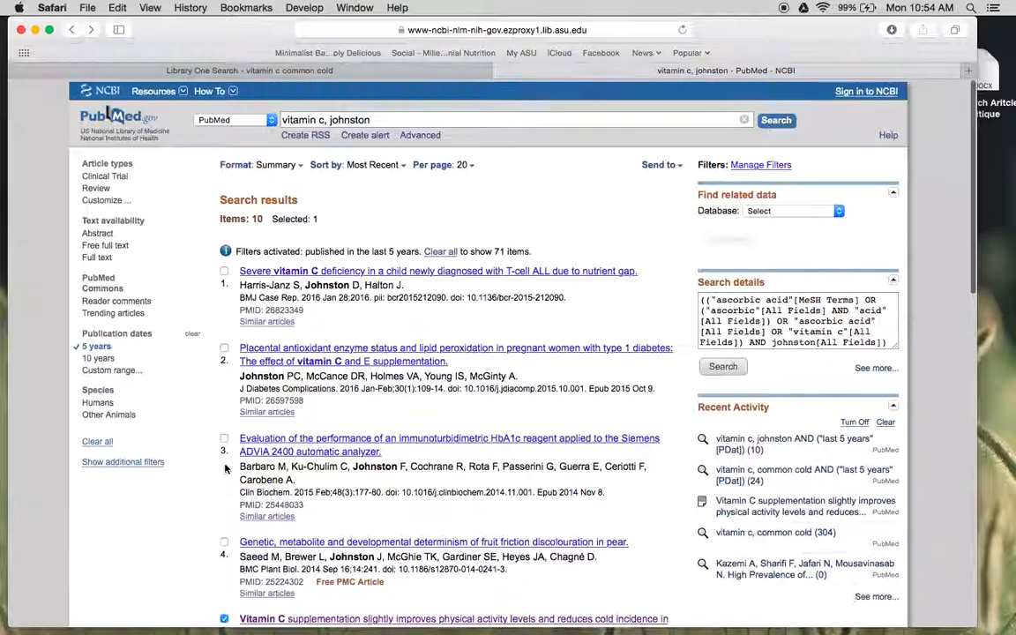
pyautogui.click(657, 164)
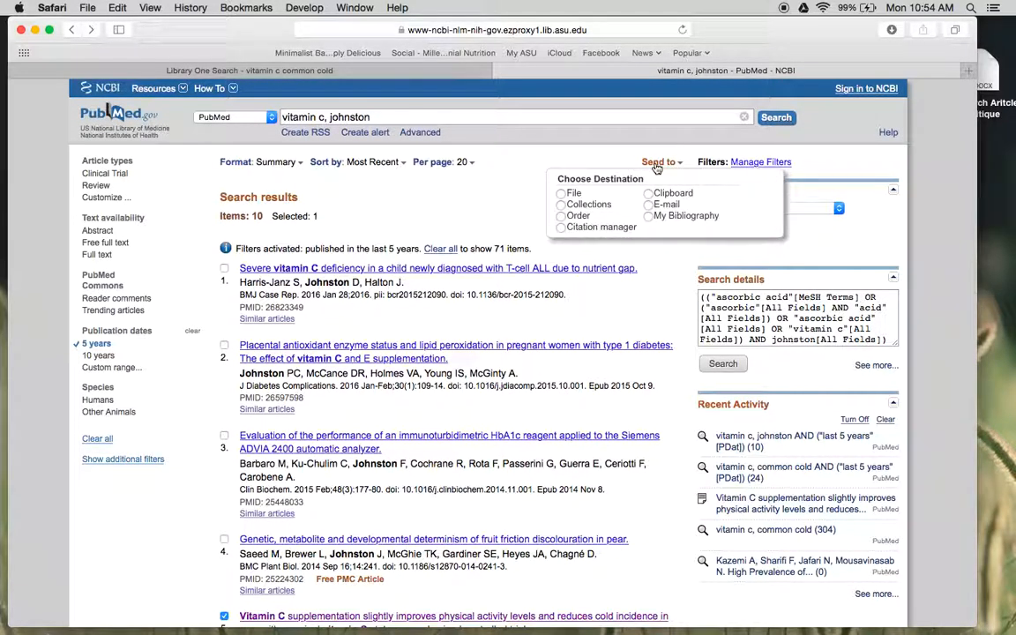
pyautogui.click(562, 228)
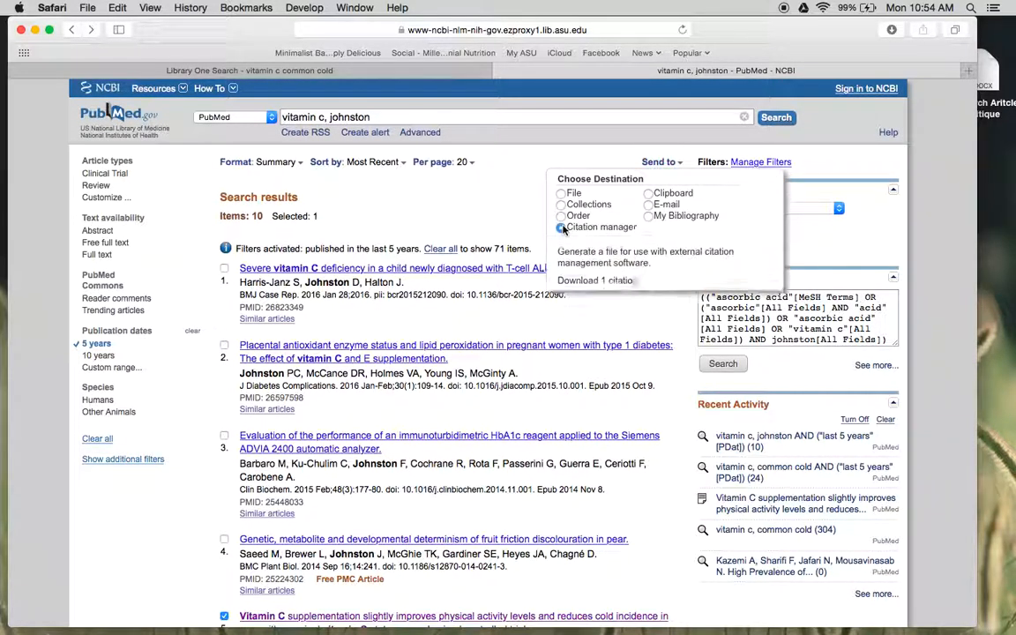
pyautogui.click(589, 304)
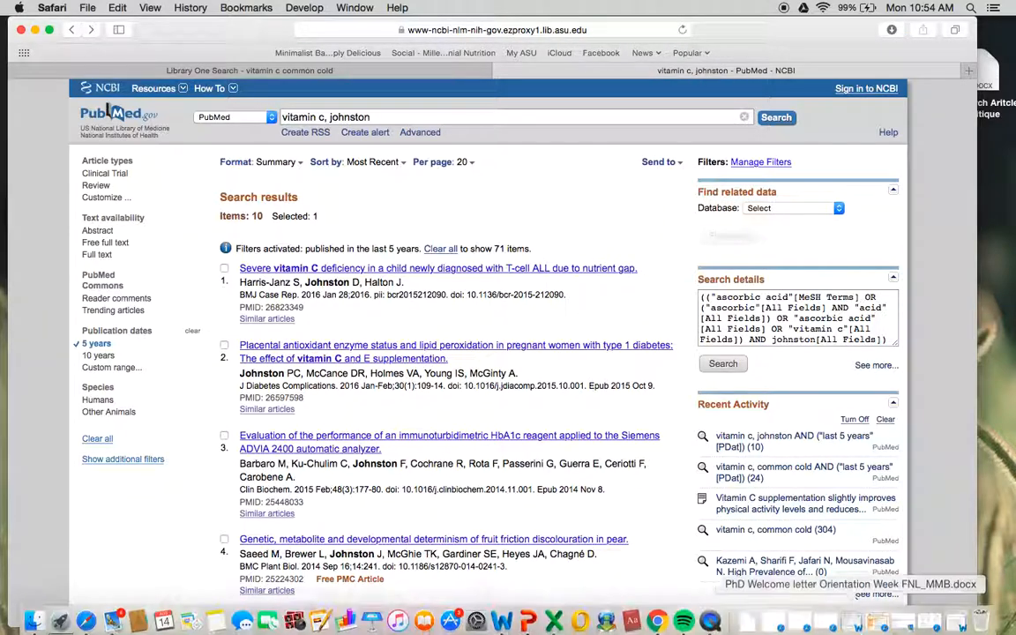
pyautogui.click(748, 615)
pyautogui.moveTo(748, 573); pyautogui.dragTo(1001, 161)
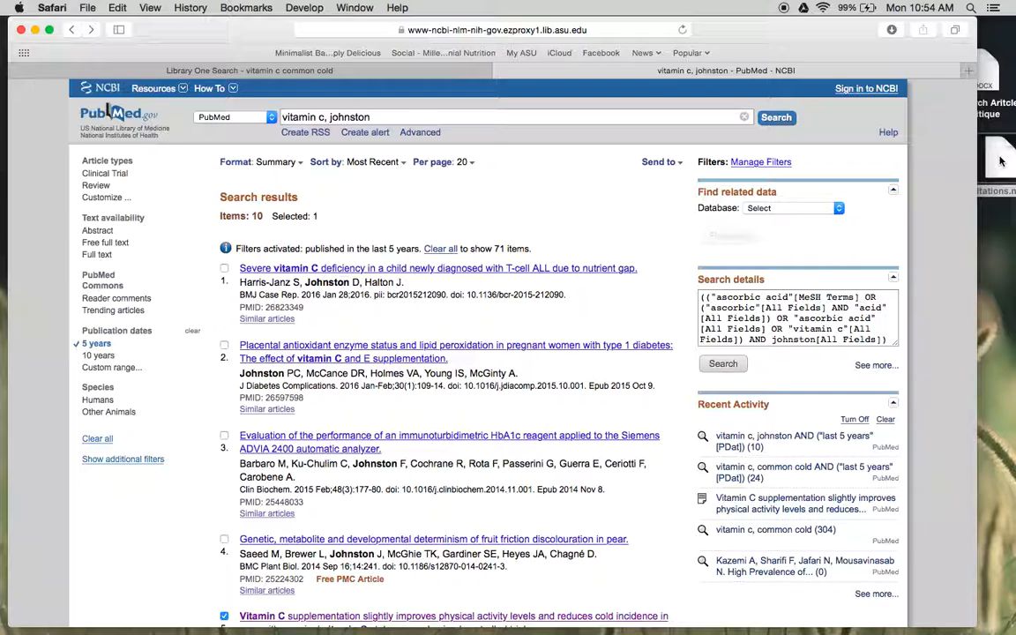
# - Switch to the ASU Library One Search page and search for "vitamin c" with the author's surname instead of "common cold"
pyautogui.click(389, 72)
pyautogui.click(328, 96)
pyautogui.press('BackSpace')
pyautogui.press('BackSpace')
pyautogui.press('BackSpace')
pyautogui.press('BackSpace')
pyautogui.press('BackSpace')
pyautogui.press('BackSpace')
pyautogui.press('BackSpace')
pyautogui.press('BackSpace')
pyautogui.press('BackSpace')
pyautogui.press('BackSpace')
pyautogui.press('BackSpace')
pyautogui.press('BackSpace')
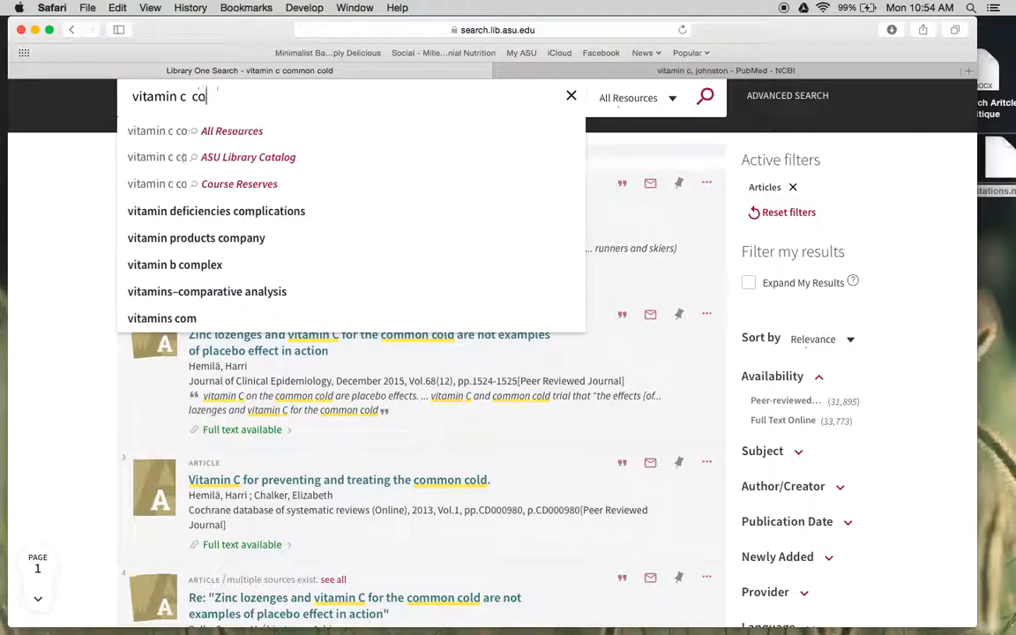
pyautogui.press('BackSpace')
pyautogui.write(', ')
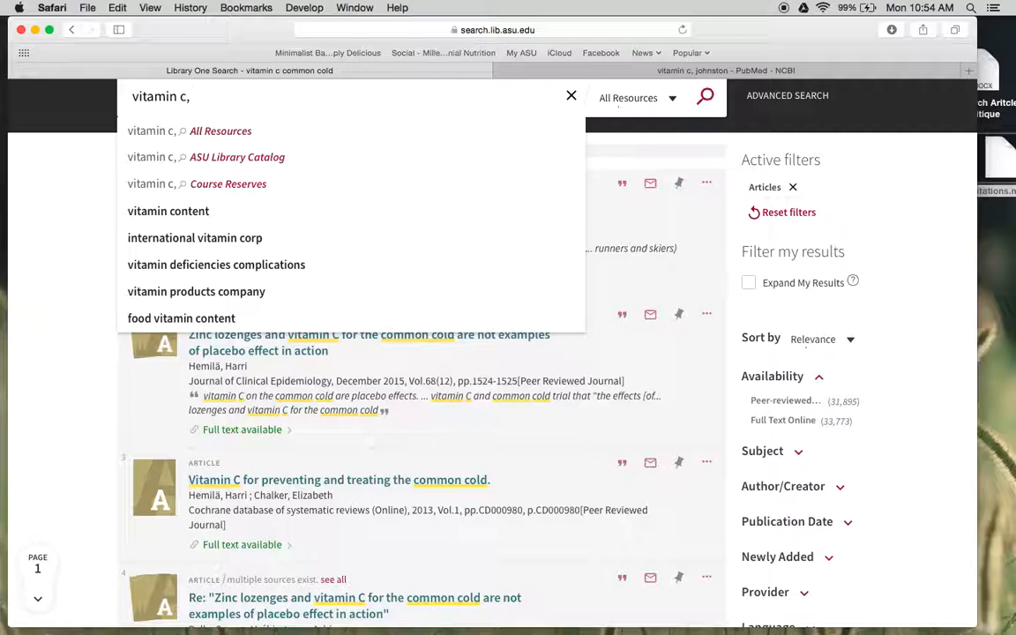
pyautogui.write('johnston')
pyautogui.press('Return')
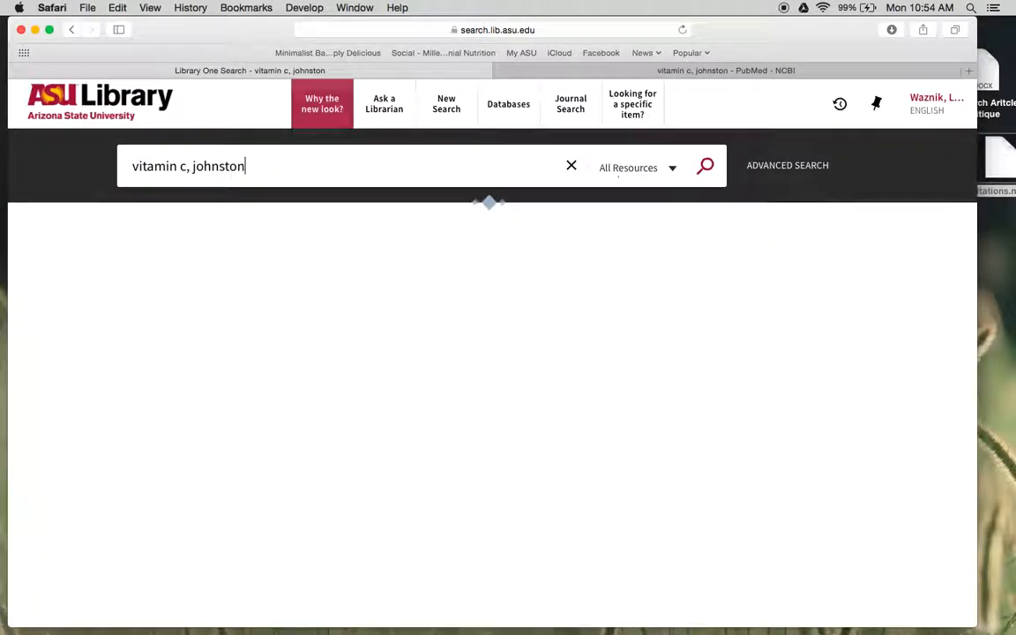
# - Find the 2014 randomized trial on vitamin C and cold incidence in the library results and show its export options
pyautogui.scroll(-5, 329, 465)
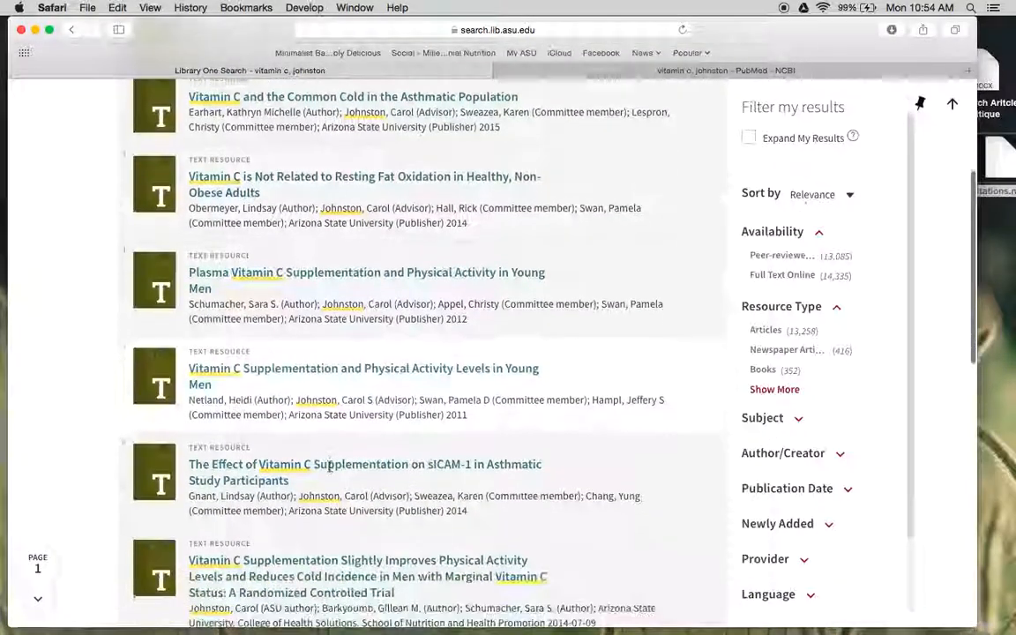
pyautogui.scroll(-3, 329, 466)
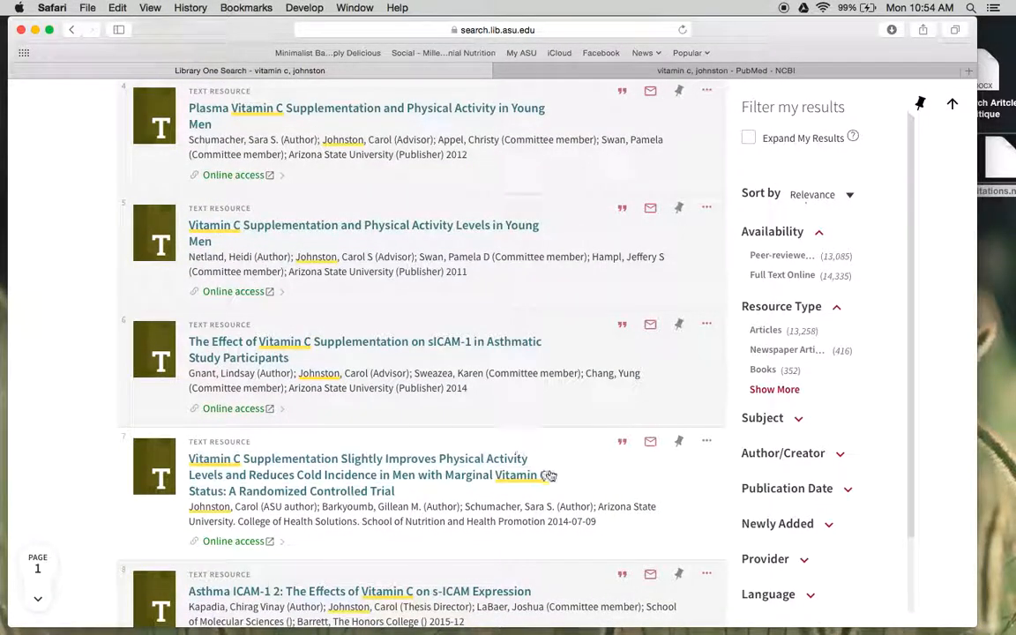
pyautogui.click(708, 443)
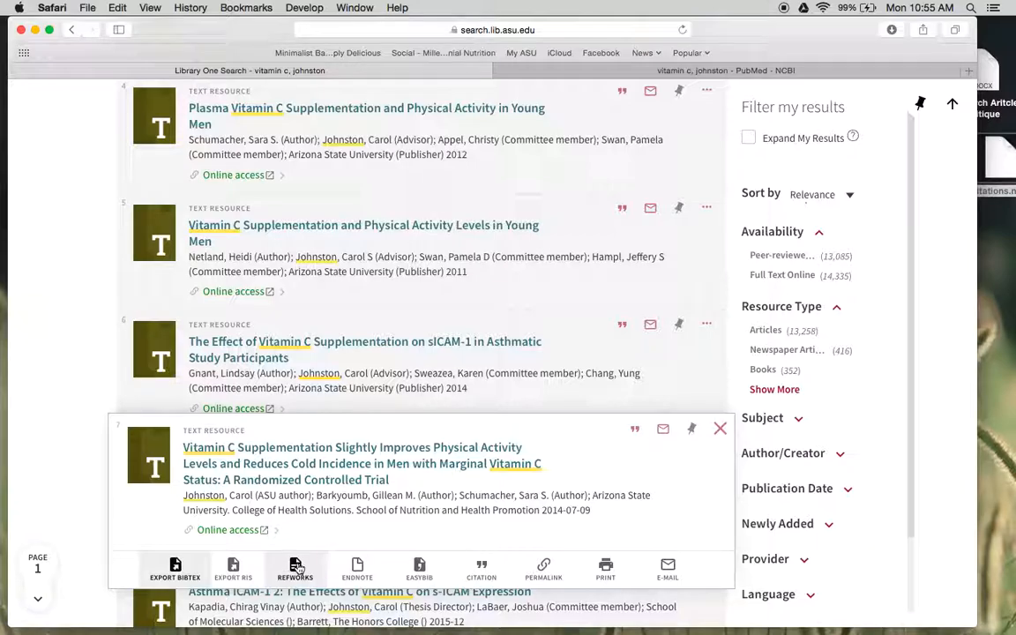
# - Load lib.asu.edu in a new browser tab and open RefWorks from the frequently used resources
pyautogui.press('super+t')
pyautogui.write('lib.asu.edu/')
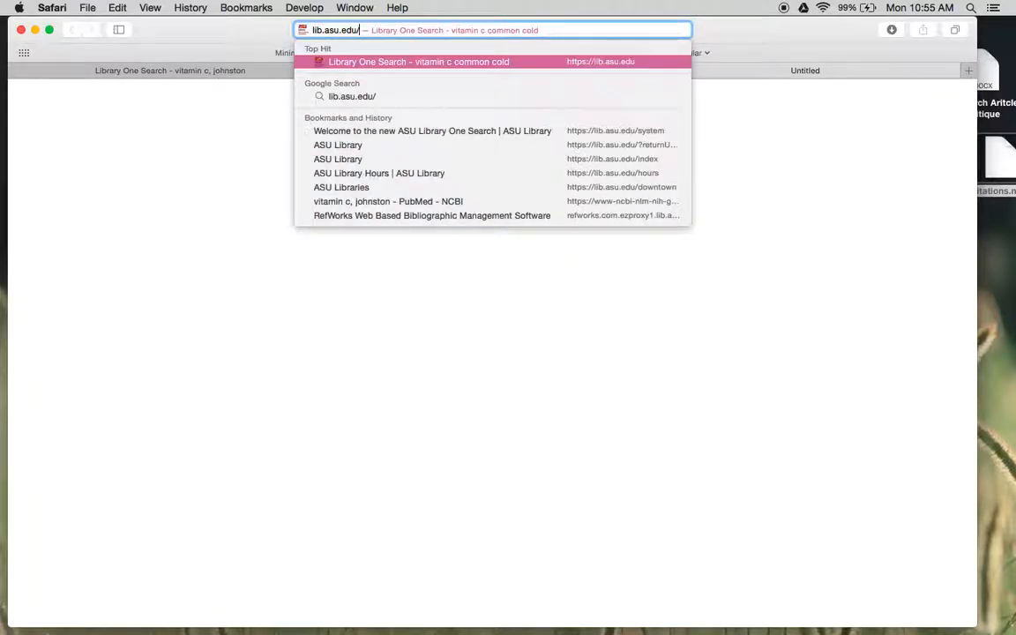
pyautogui.press('Return')
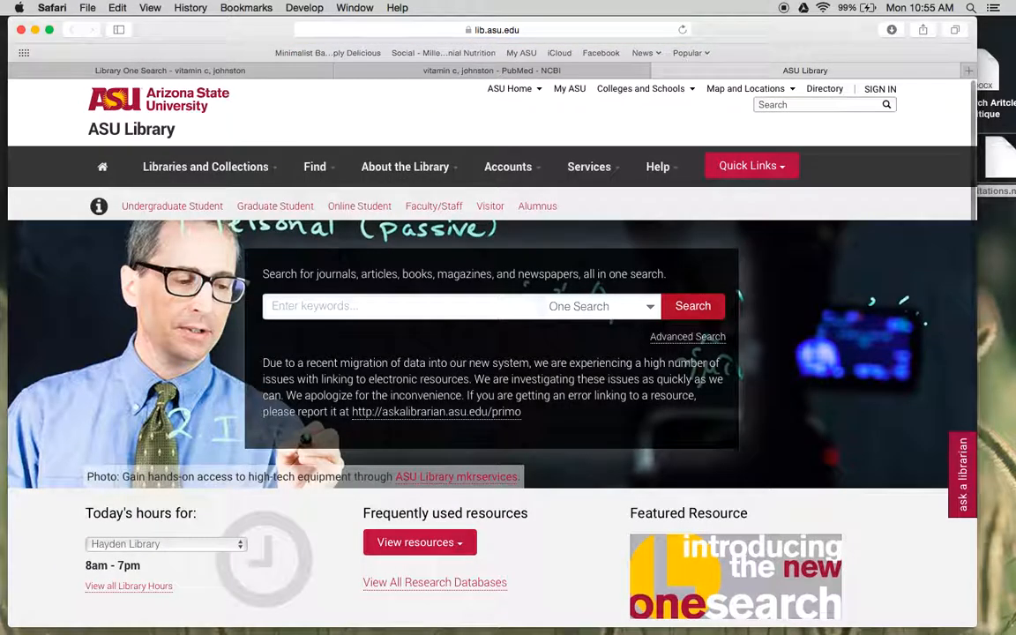
pyautogui.scroll(-3, 397, 508)
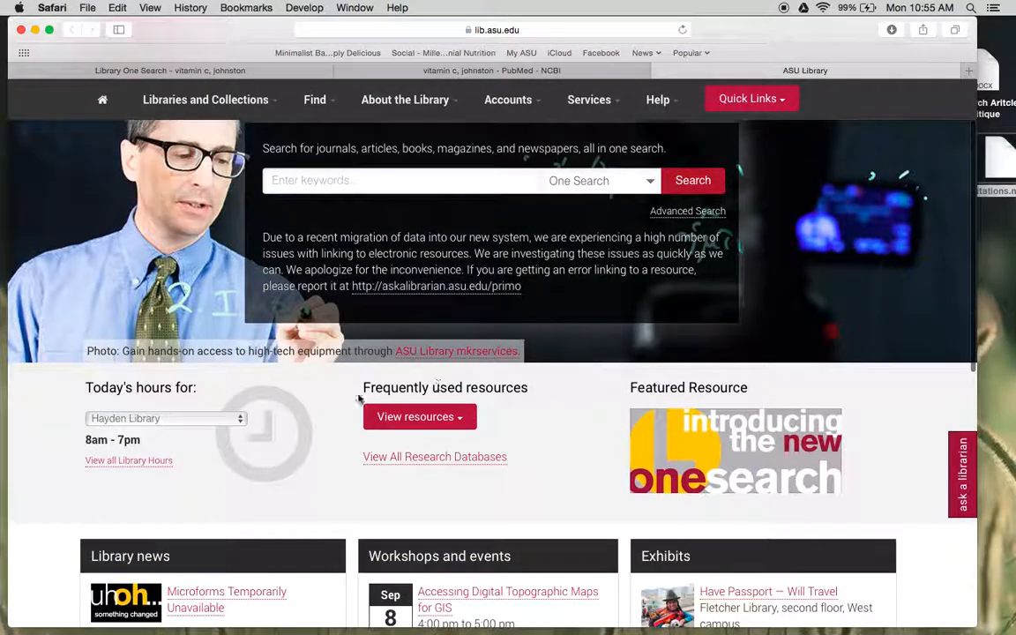
pyautogui.click(457, 425)
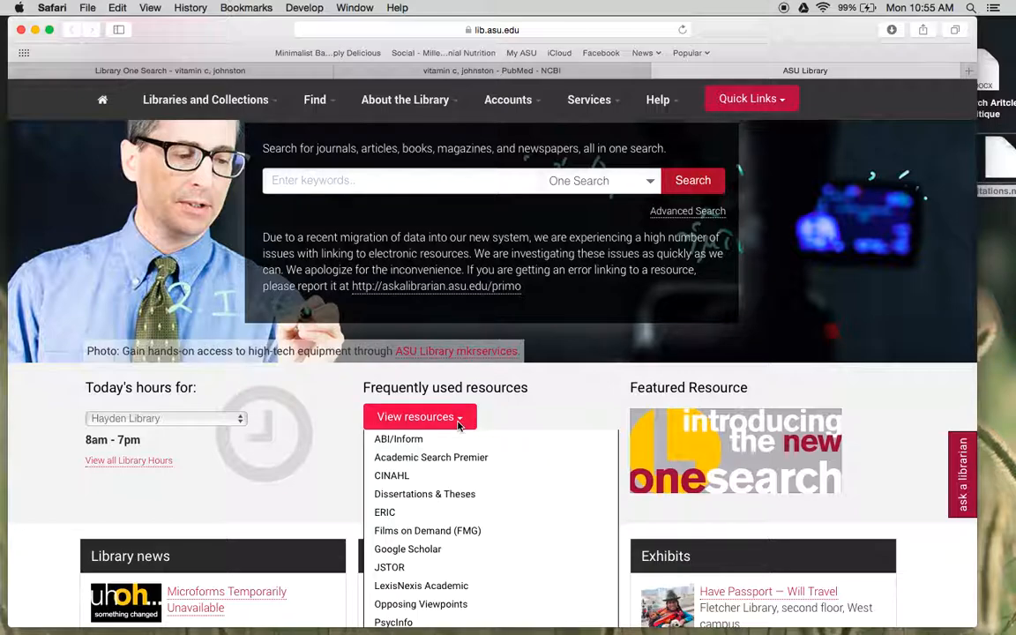
pyautogui.scroll(-5, 411, 378)
pyautogui.click(397, 429)
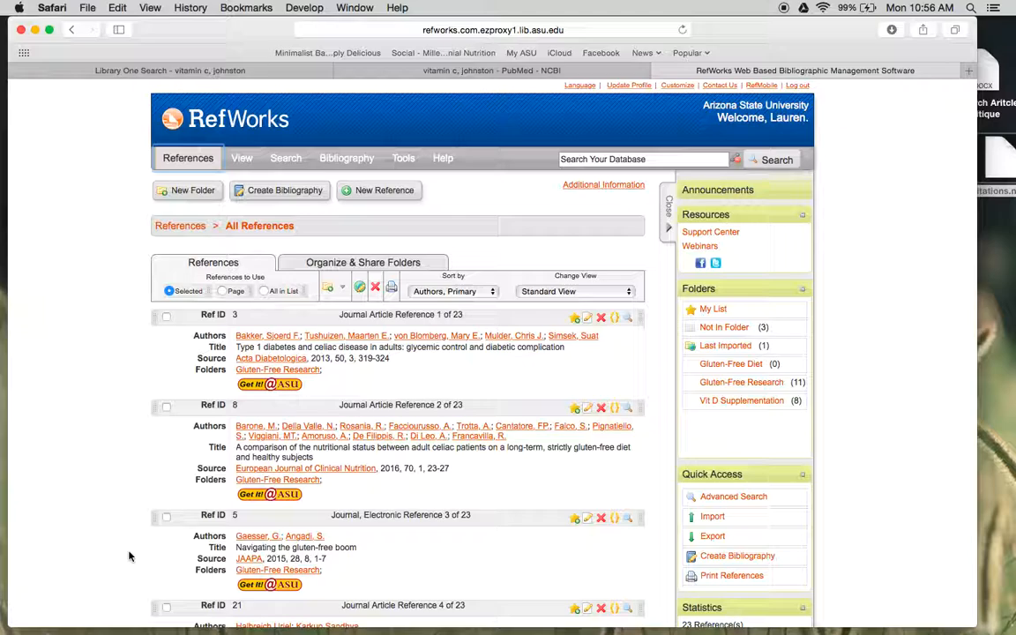
# - Start a RefWorks reference import from a text file and choose citations.nbib as the source file
pyautogui.moveTo(199, 167)
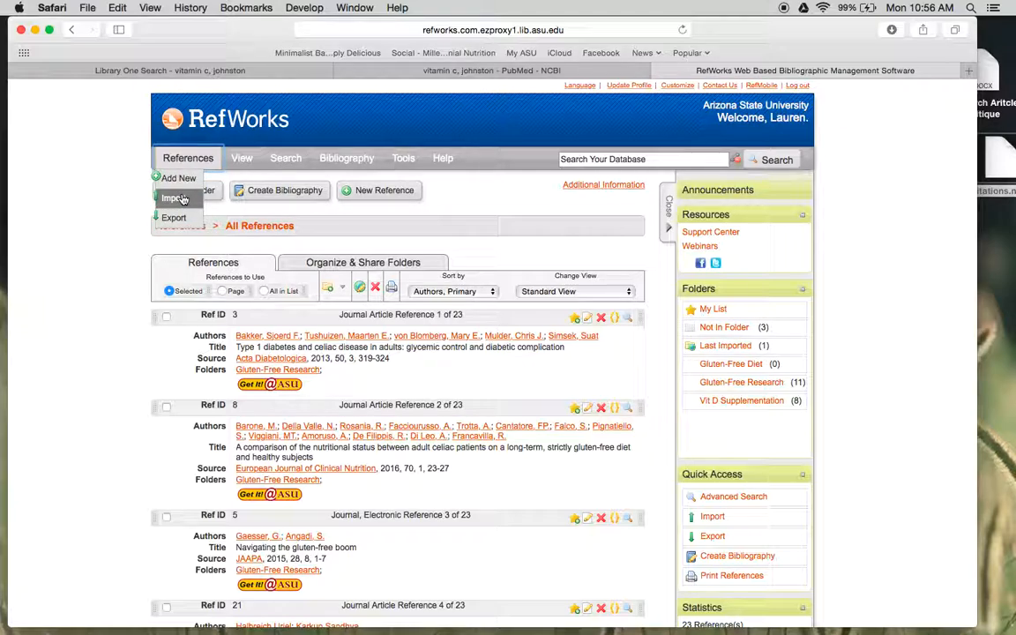
pyautogui.click(182, 199)
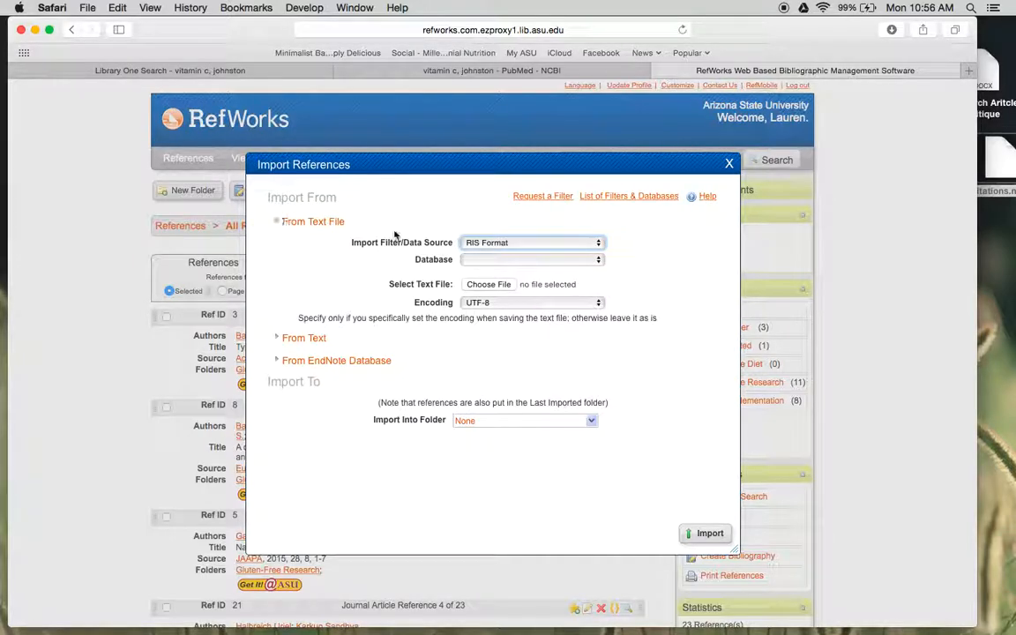
pyautogui.click(490, 284)
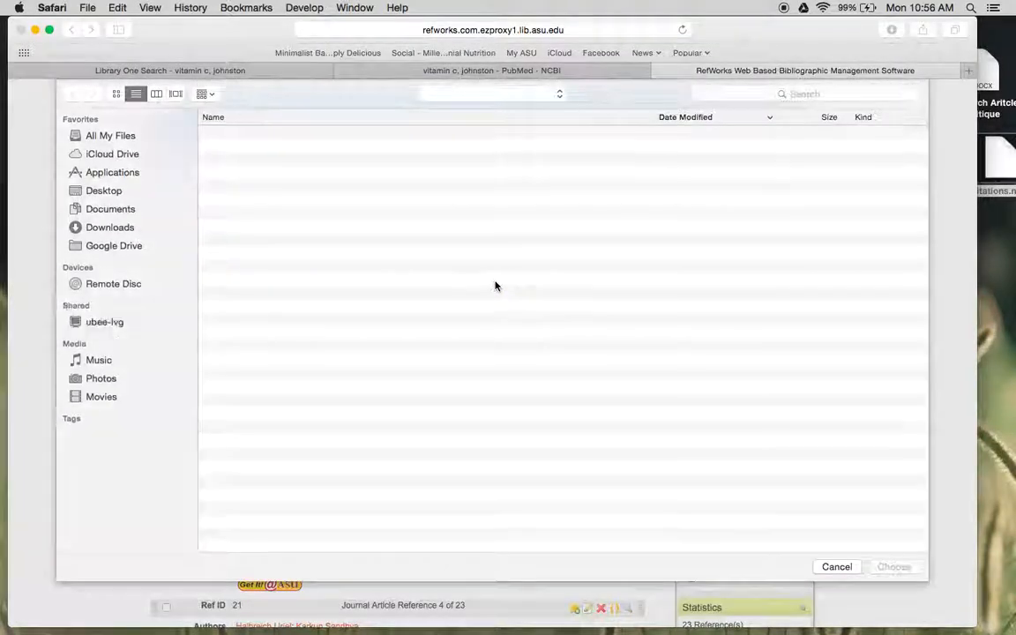
pyautogui.doubleClick(269, 134)
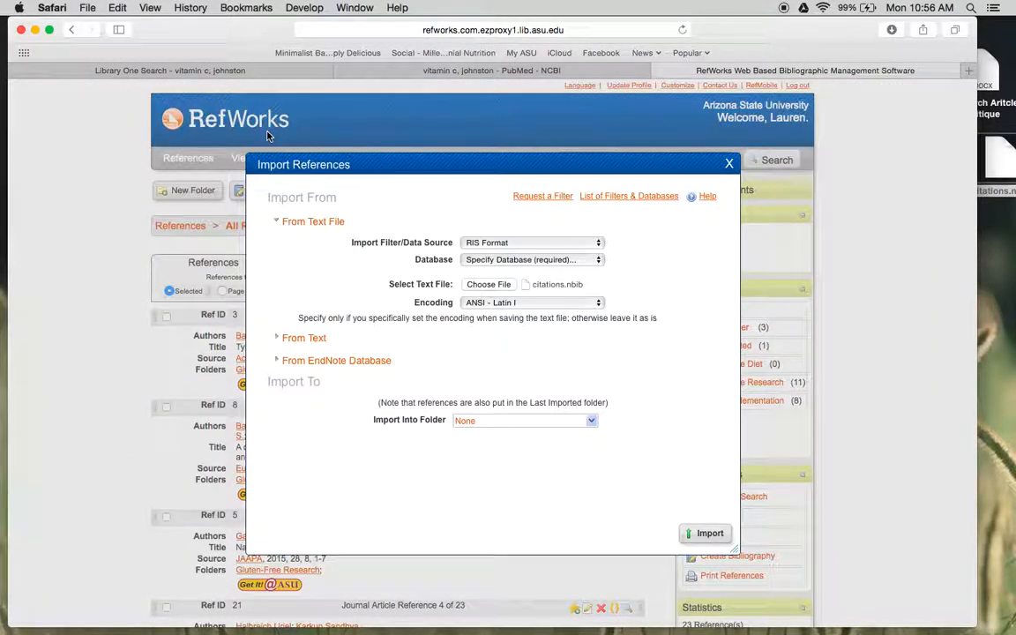
# - Set the import filter to NLM PubMed and import the reference
pyautogui.click(517, 241)
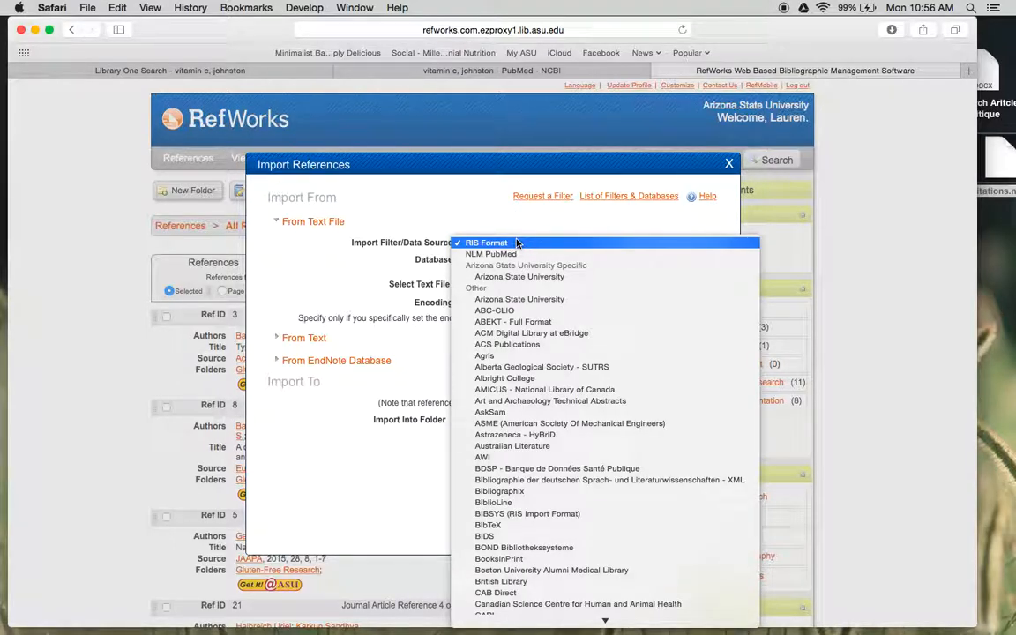
pyautogui.scroll(-10, 551, 392)
pyautogui.scroll(-15, 558, 397)
pyautogui.scroll(-5, 558, 397)
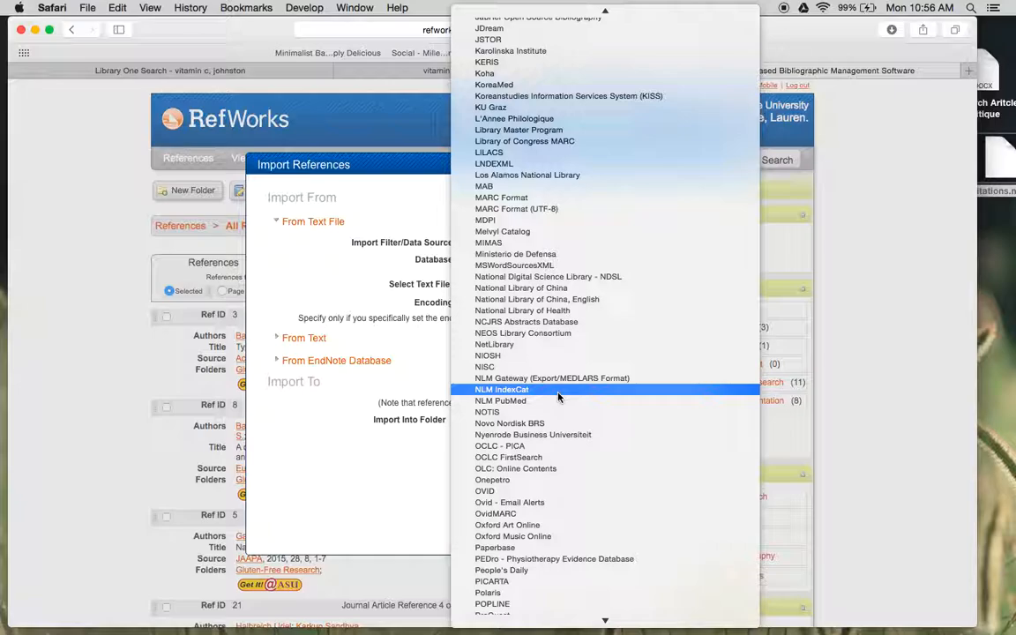
pyautogui.click(530, 401)
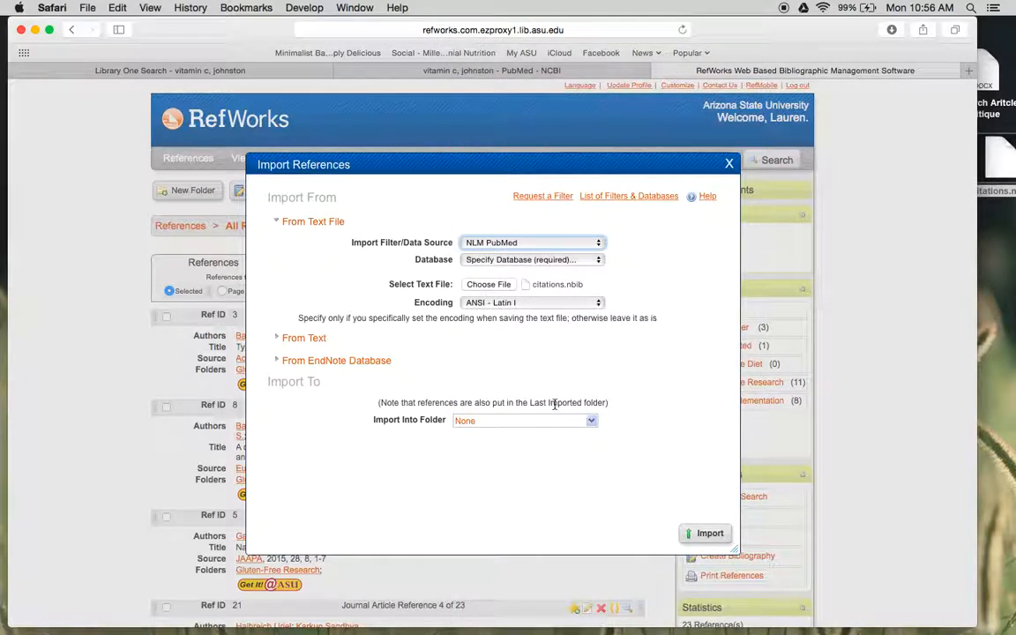
pyautogui.click(696, 535)
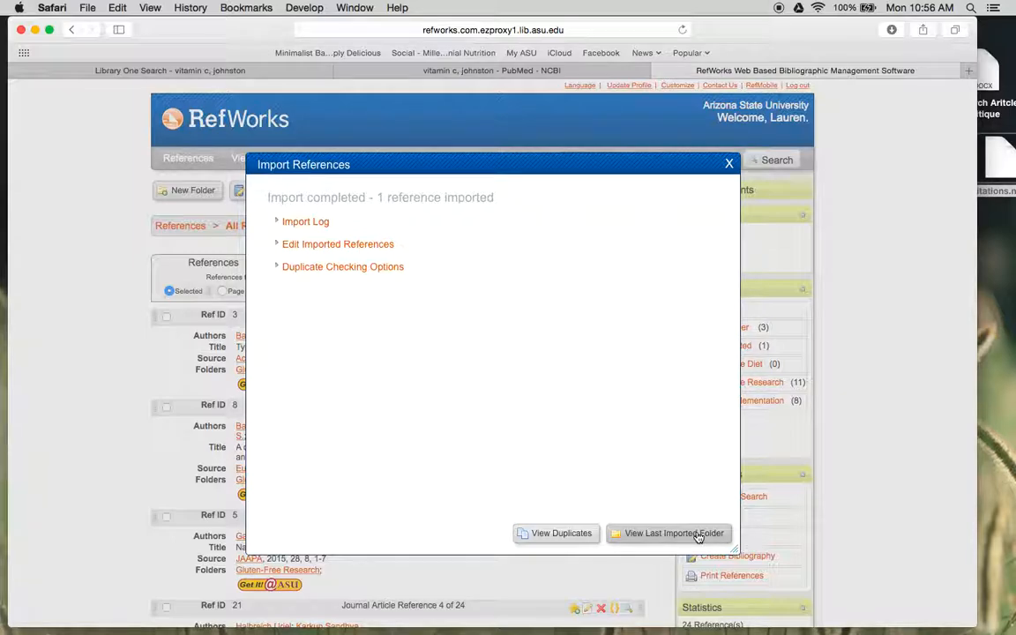
# - View the Last Imported folder, select the imported reference and show the folders it can be added to
pyautogui.click(697, 535)
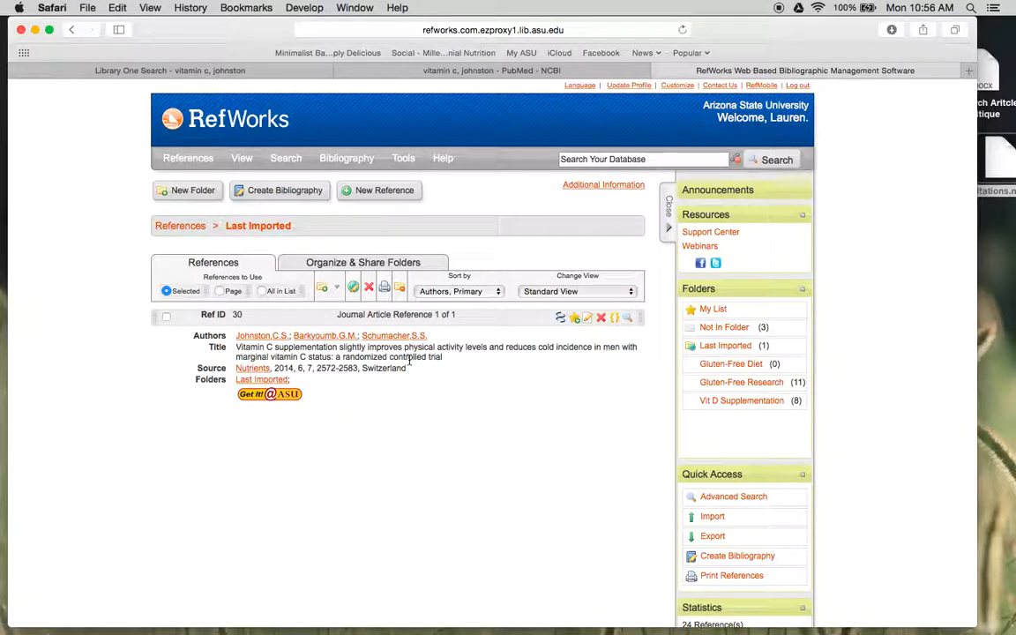
pyautogui.click(167, 318)
pyautogui.click(336, 289)
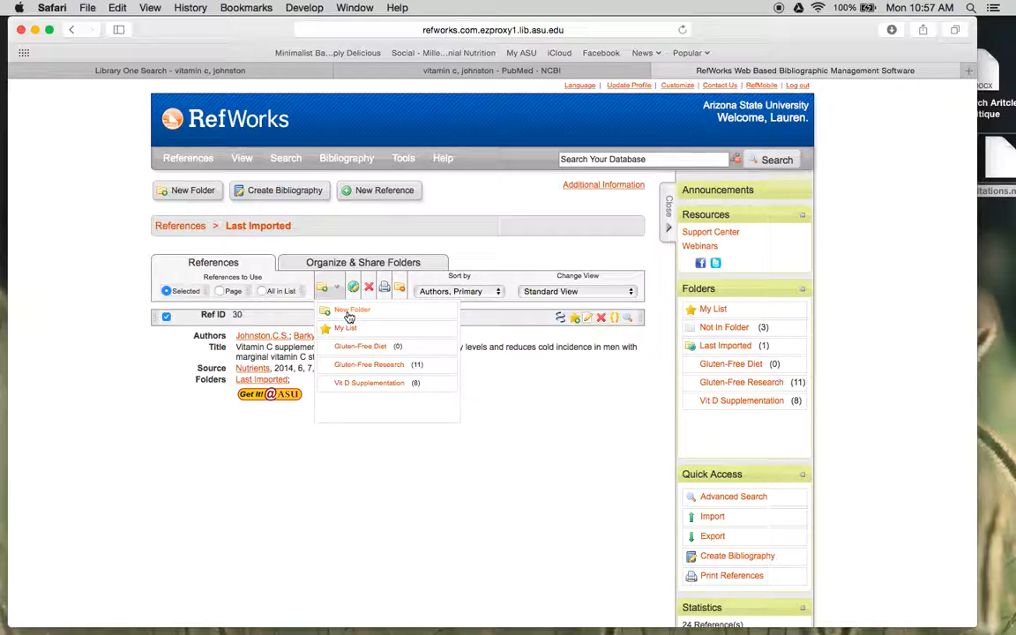
# - Return to the library results, send the 2014 vitamin C trial directly to RefWorks and view the Last Imported folder
pyautogui.click(214, 71)
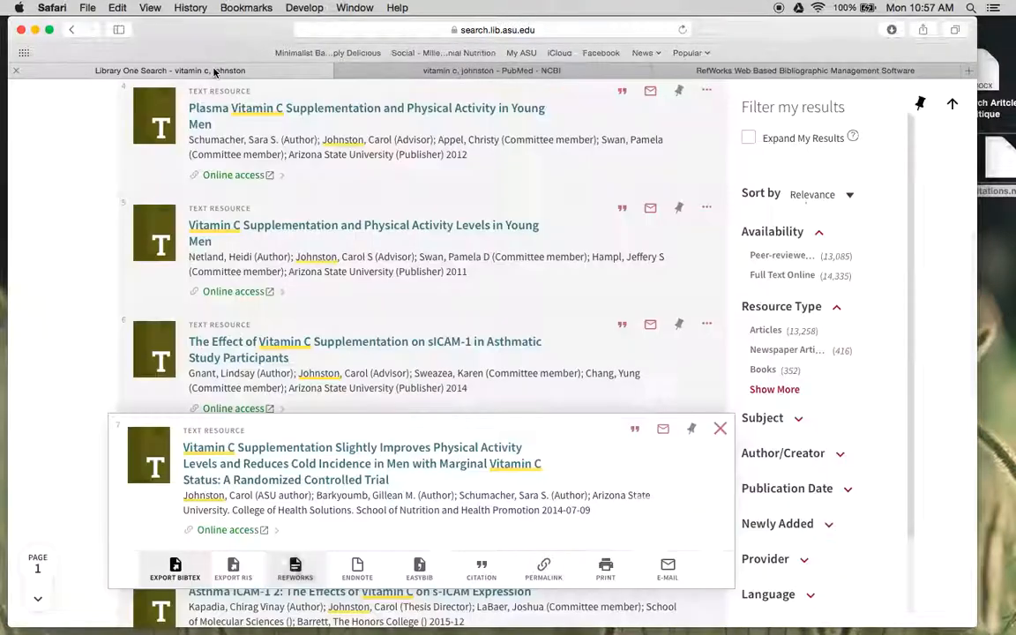
pyautogui.click(296, 572)
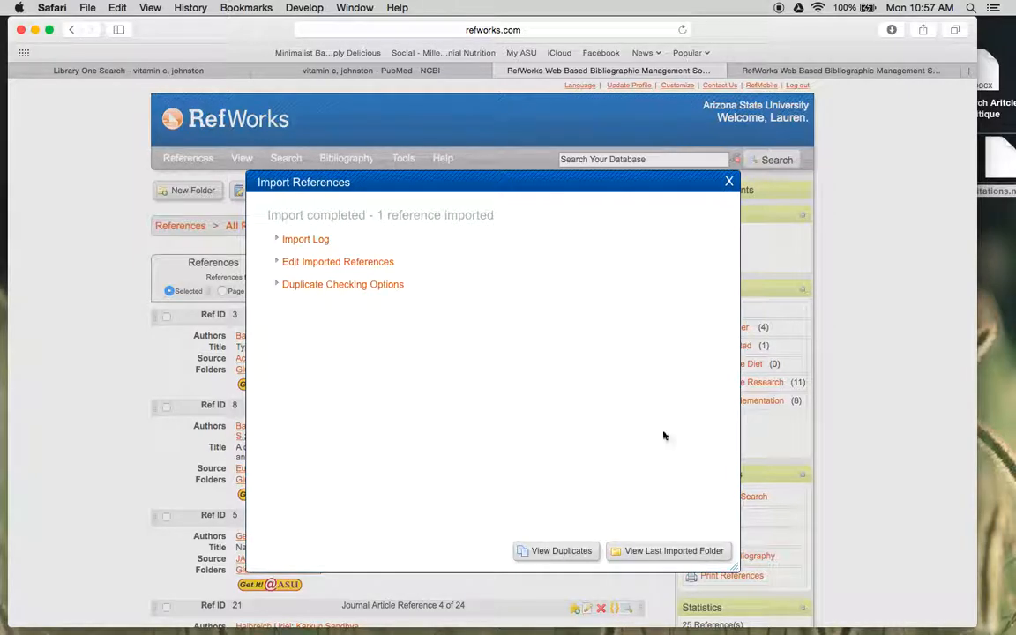
pyautogui.click(696, 557)
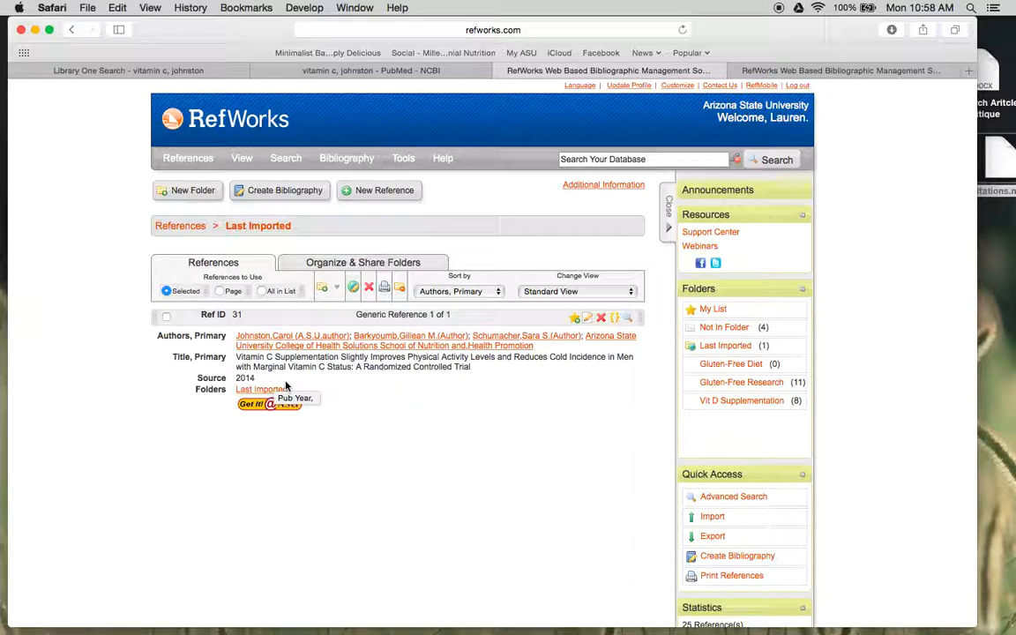
# - Open the in-text citation code of the newly imported reference in the Citation Viewer and select its text
pyautogui.click(616, 320)
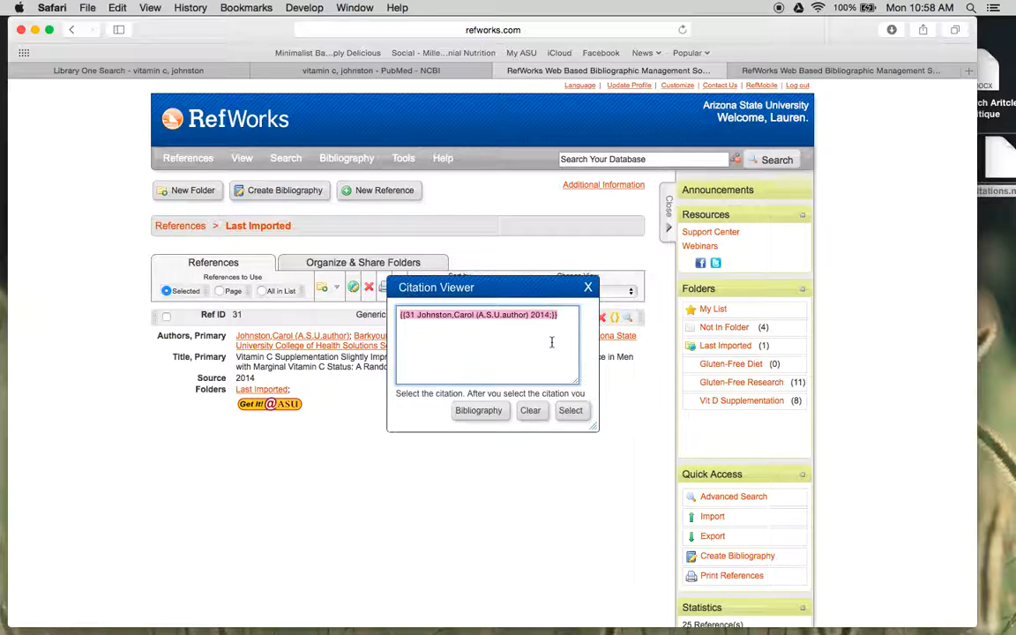
pyautogui.moveTo(516, 315); pyautogui.dragTo(532, 332)
# - Bring up the Research Aritcle Critique document in Word and move the browser window aside so both are visible
pyautogui.click(956, 632)
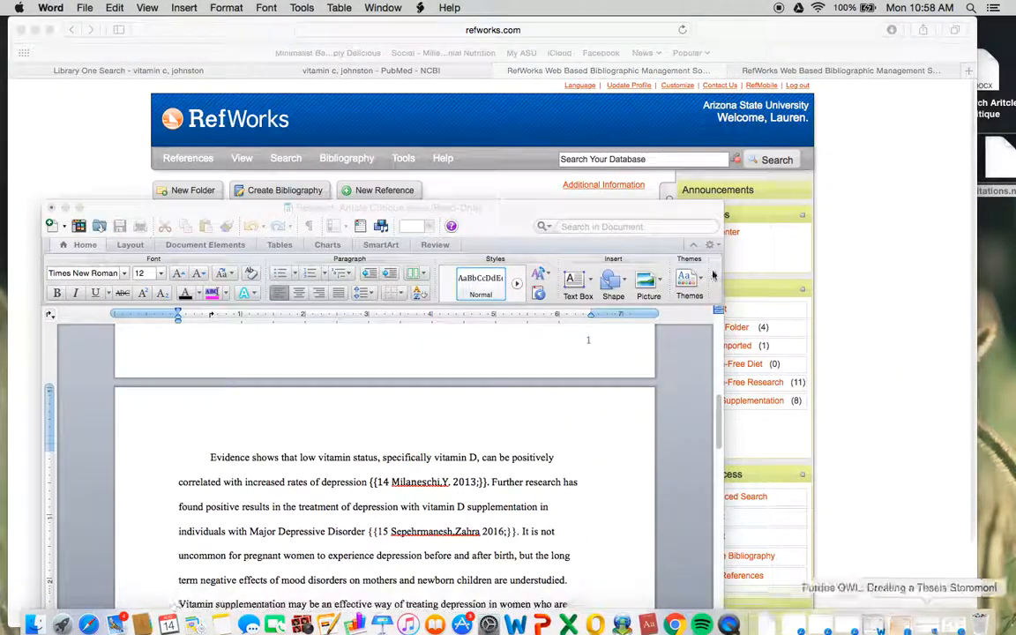
pyautogui.click(856, 282)
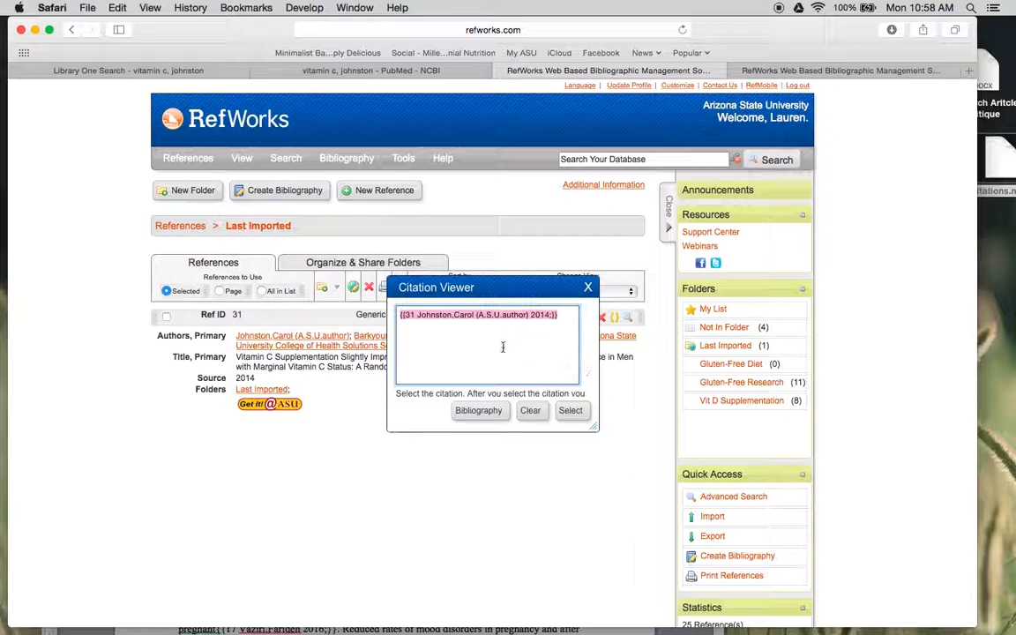
pyautogui.moveTo(211, 45); pyautogui.dragTo(490, 45)
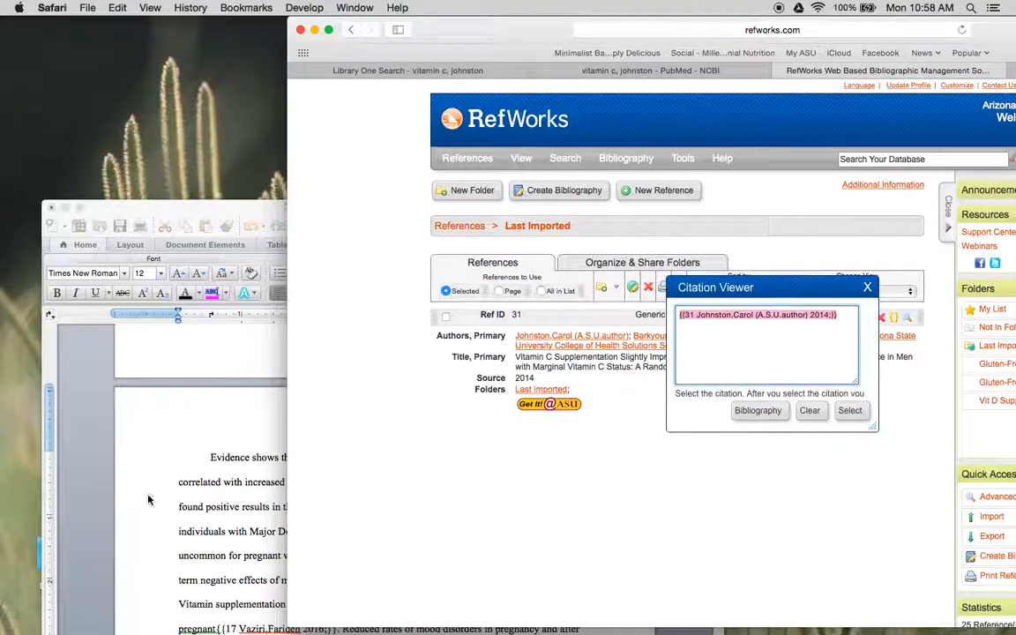
# - Examine the RefWorks citation code after "increased rates of depression" in the Word document, and switch back to RefWorks in the browser
pyautogui.click(141, 494)
pyautogui.moveTo(489, 482); pyautogui.dragTo(370, 481)
pyautogui.click(495, 507)
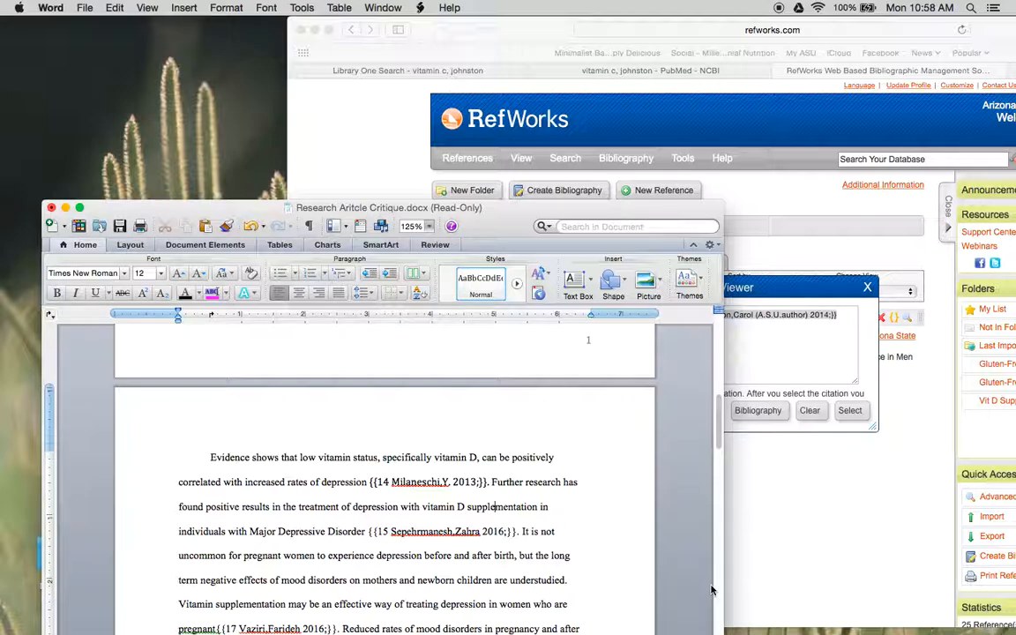
pyautogui.click(775, 550)
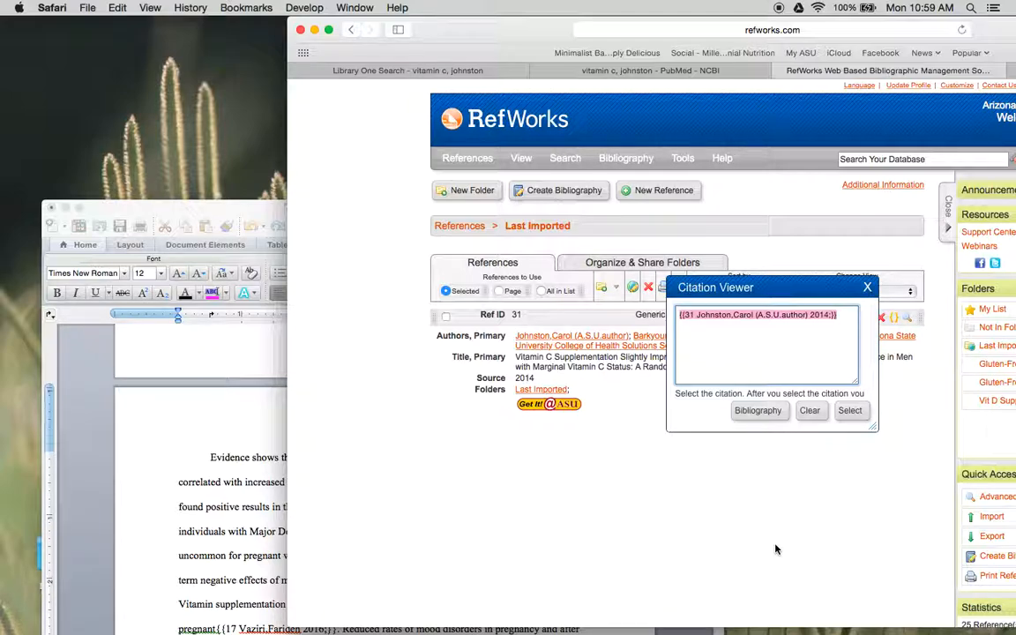
# - Dismiss the Citation Viewer, start creating a bibliography from the Last Imported folder and review the available output styles
pyautogui.click(390, 181)
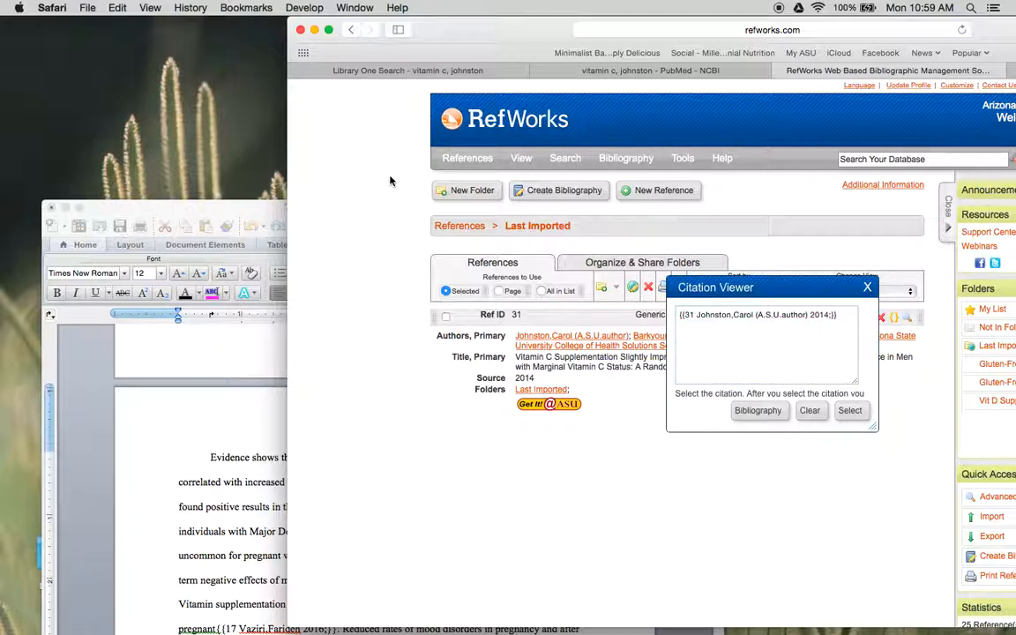
pyautogui.click(867, 287)
pyautogui.click(547, 189)
pyautogui.moveTo(513, 29); pyautogui.dragTo(308, 4)
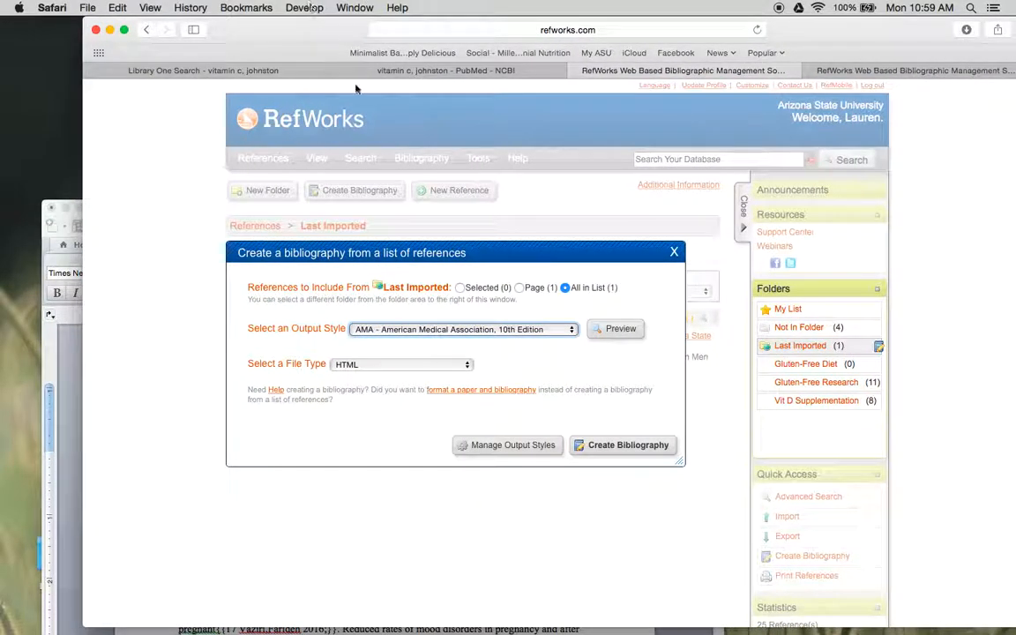
pyautogui.click(383, 328)
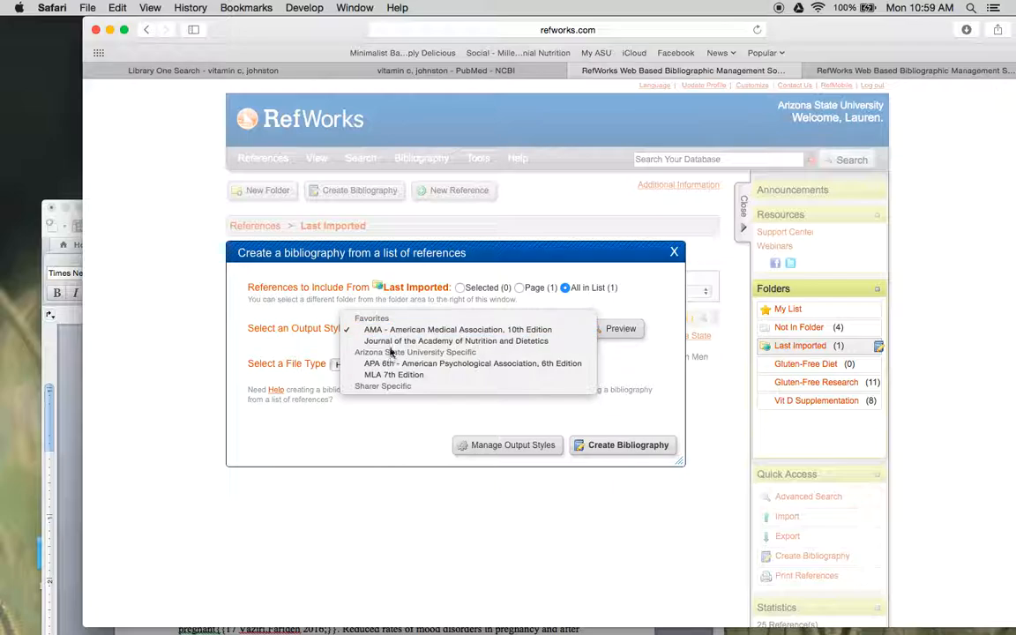
pyautogui.click(325, 344)
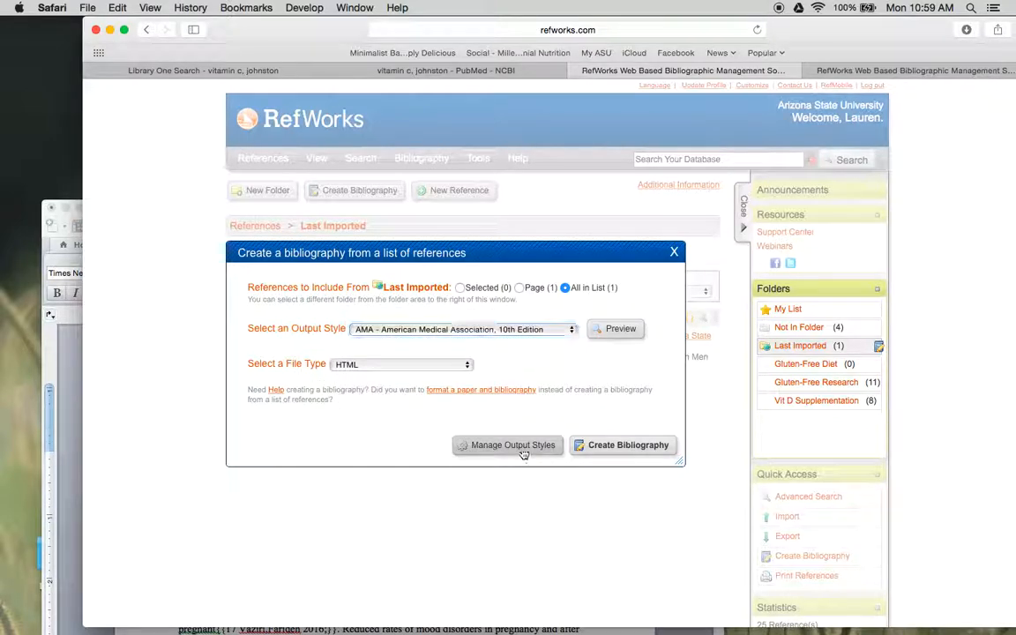
# - Bring up the Output Style Manager and remove all favorite output styles
pyautogui.click(493, 445)
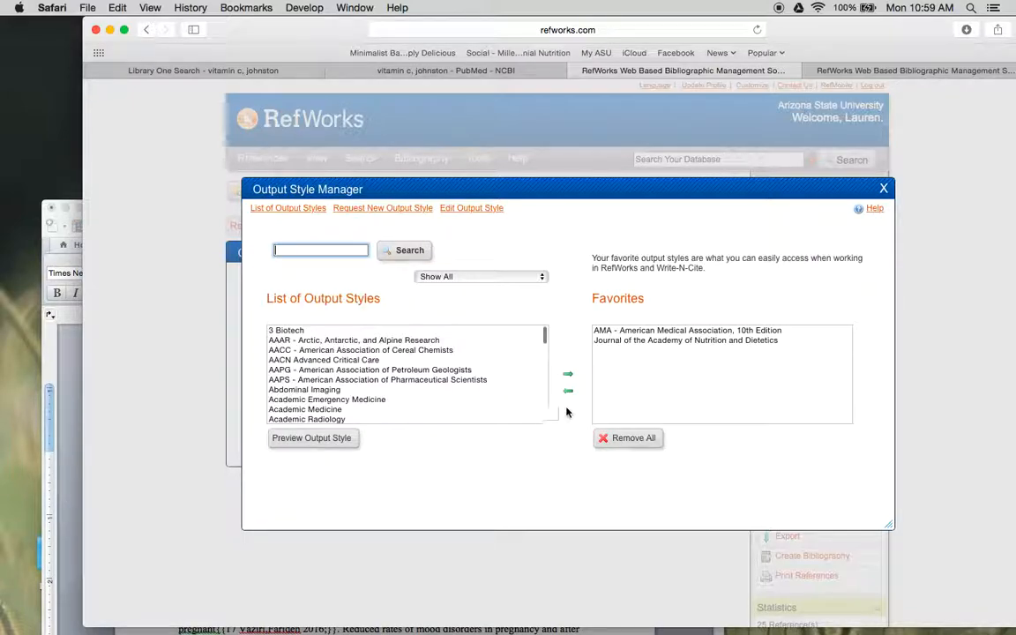
pyautogui.click(637, 440)
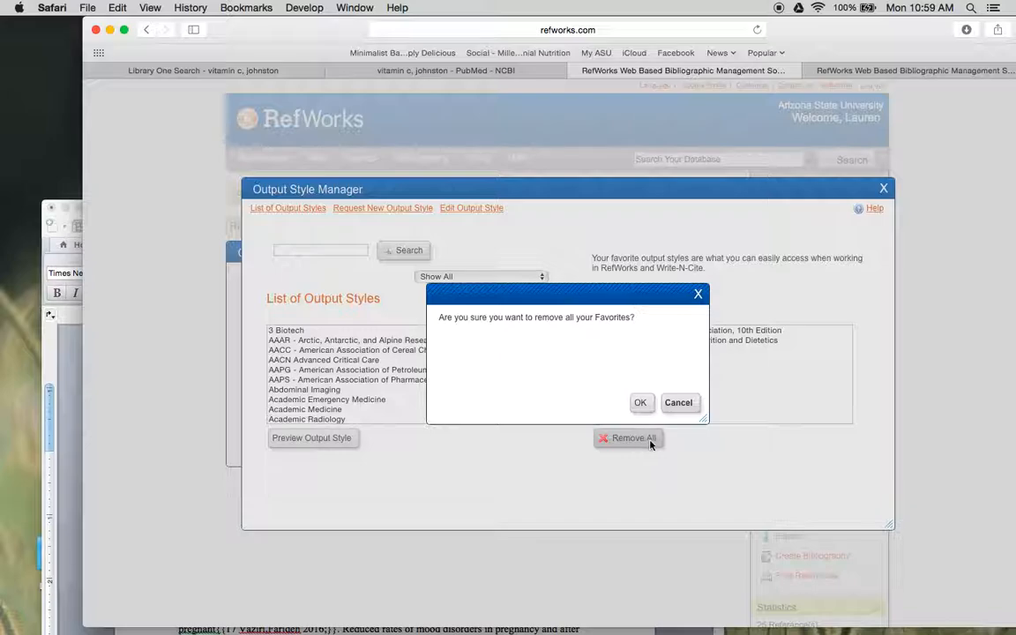
pyautogui.click(644, 403)
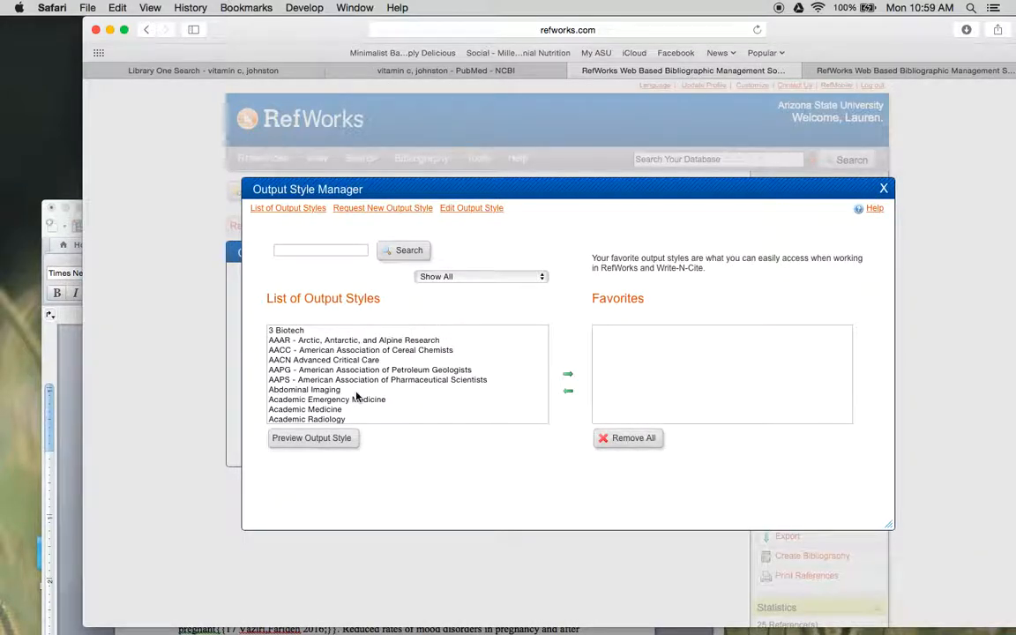
# - Search the output styles for "ama" and add AMA - American Medical Association, 10th Edition to the favorites
pyautogui.scroll(-2, 357, 397)
pyautogui.scroll(-15, 357, 397)
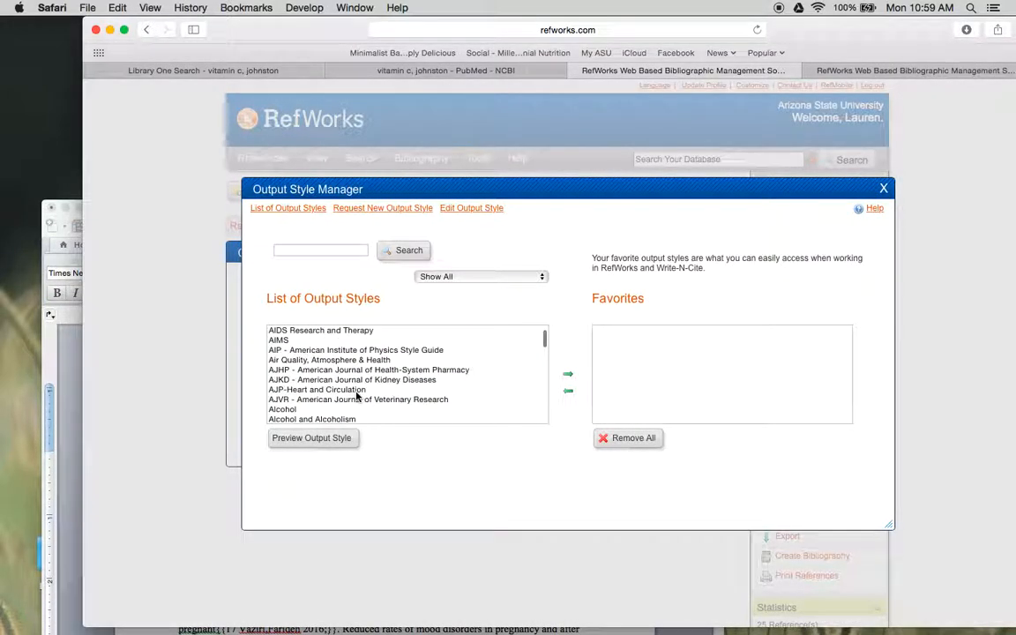
pyautogui.scroll(-1, 357, 397)
pyautogui.scroll(15, 370, 388)
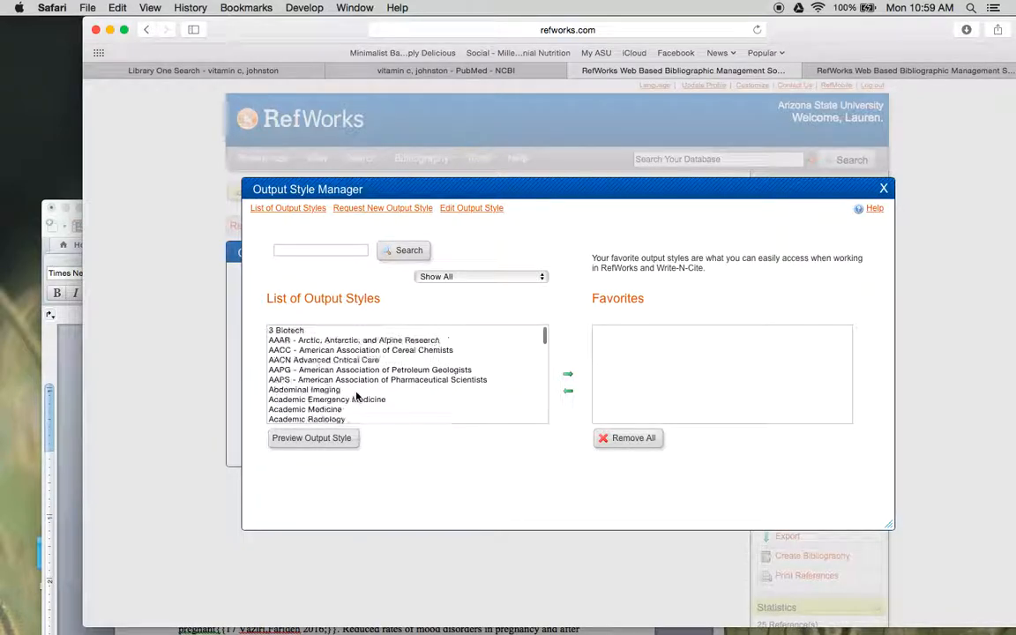
pyautogui.click(340, 249)
pyautogui.write('ama')
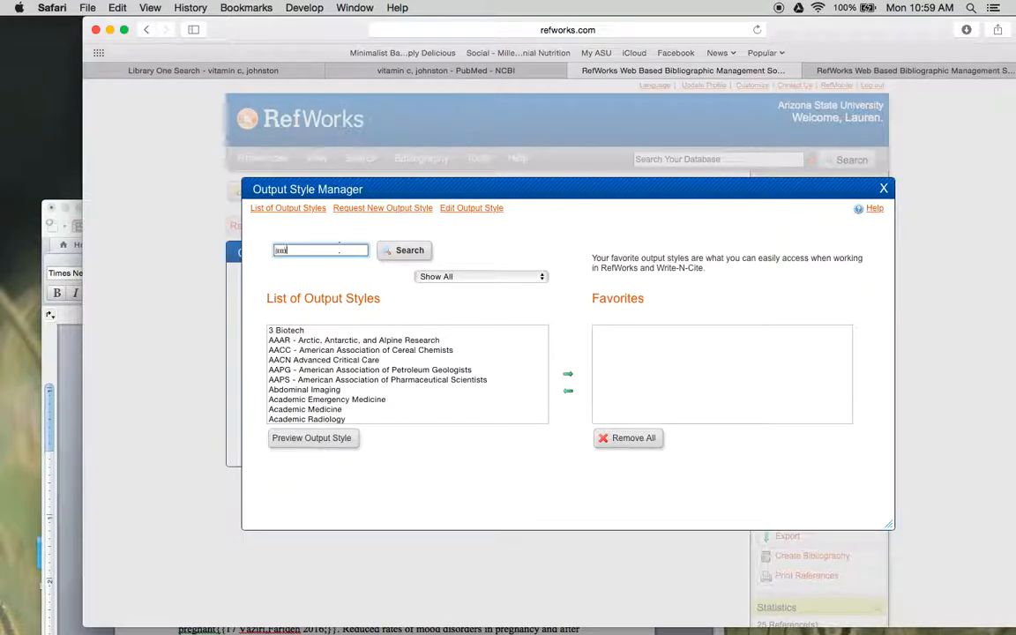
pyautogui.click(411, 251)
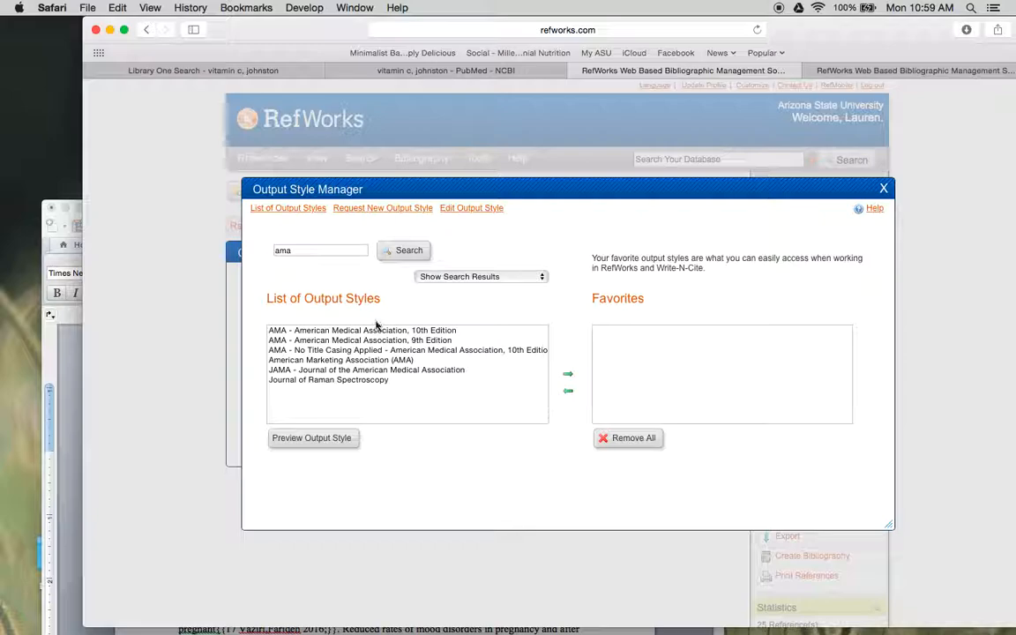
pyautogui.click(381, 330)
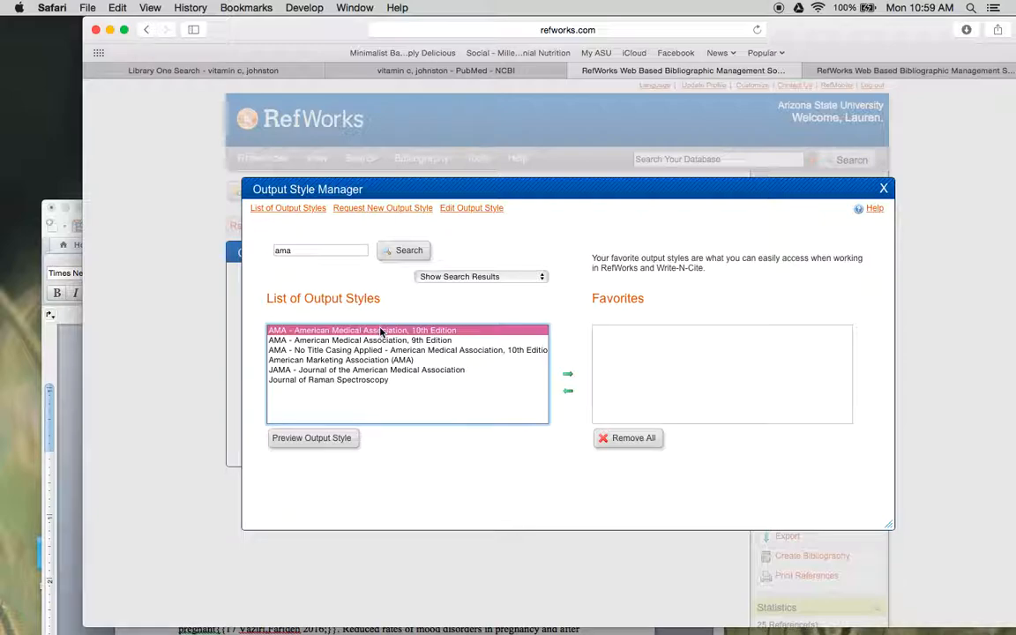
pyautogui.click(568, 376)
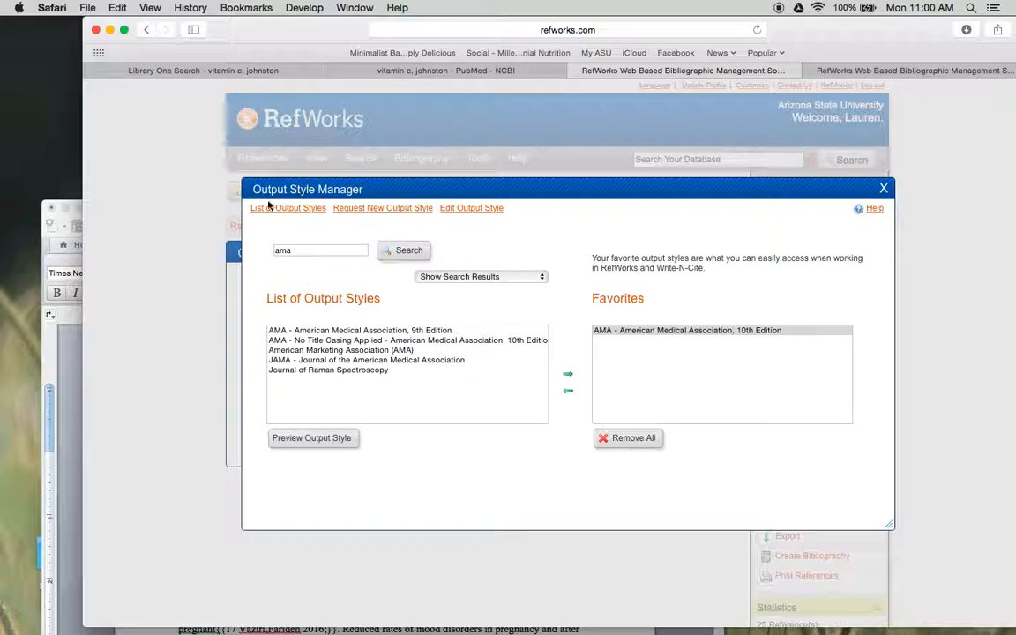
# - Search for "academy of nutrition and dietetics", add Journal of the Academy of Nutrition and Dietetics to the favorites, and close the style manager and bibliography dialogs
pyautogui.moveTo(302, 250); pyautogui.dragTo(248, 251)
pyautogui.write('academy ')
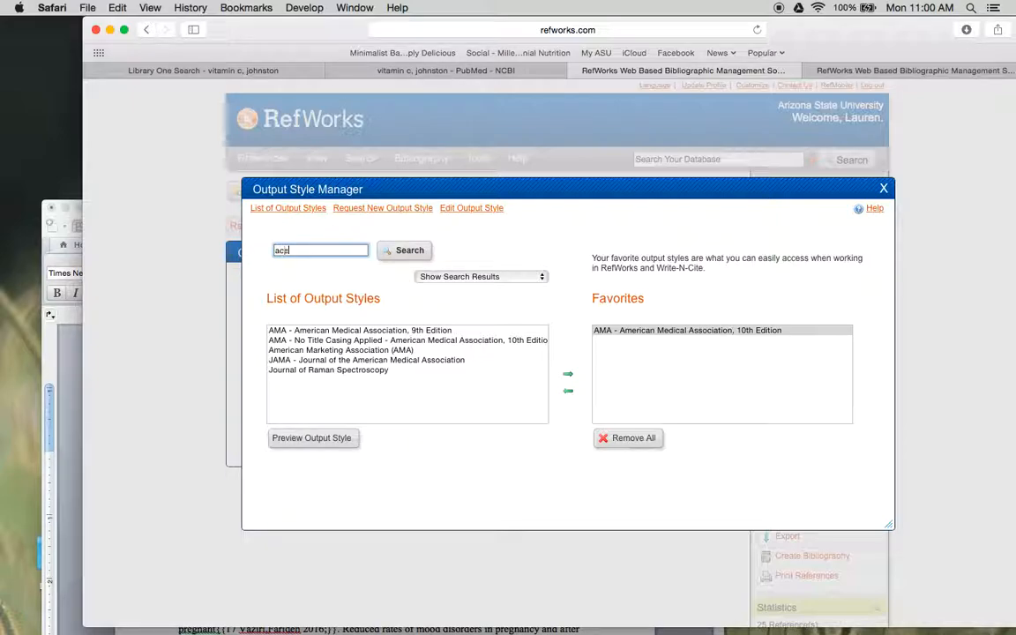
pyautogui.write('i')
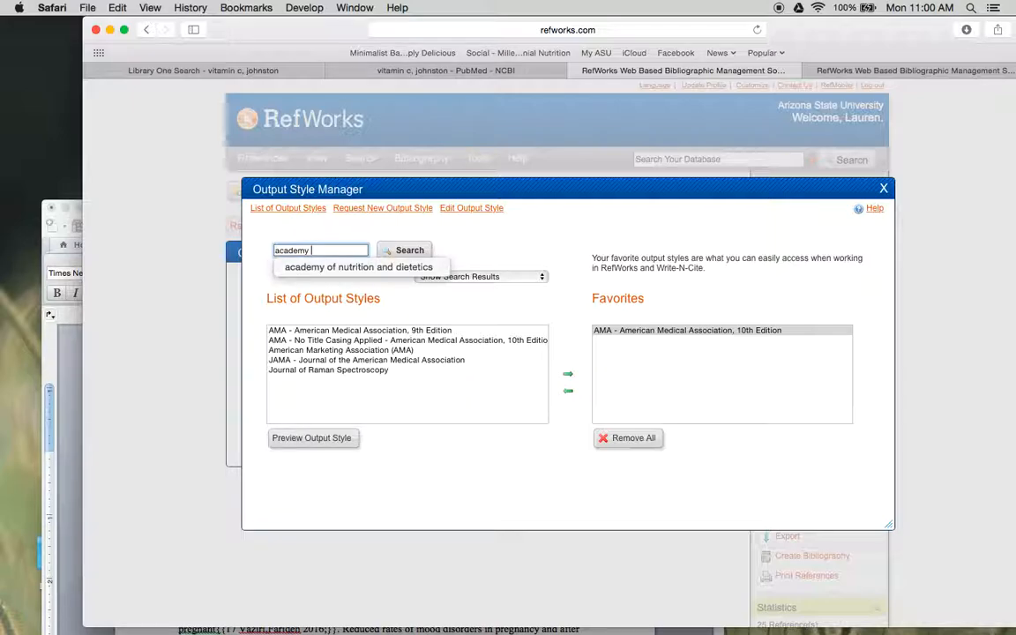
pyautogui.press('Down')
pyautogui.press('Return')
pyautogui.click(409, 252)
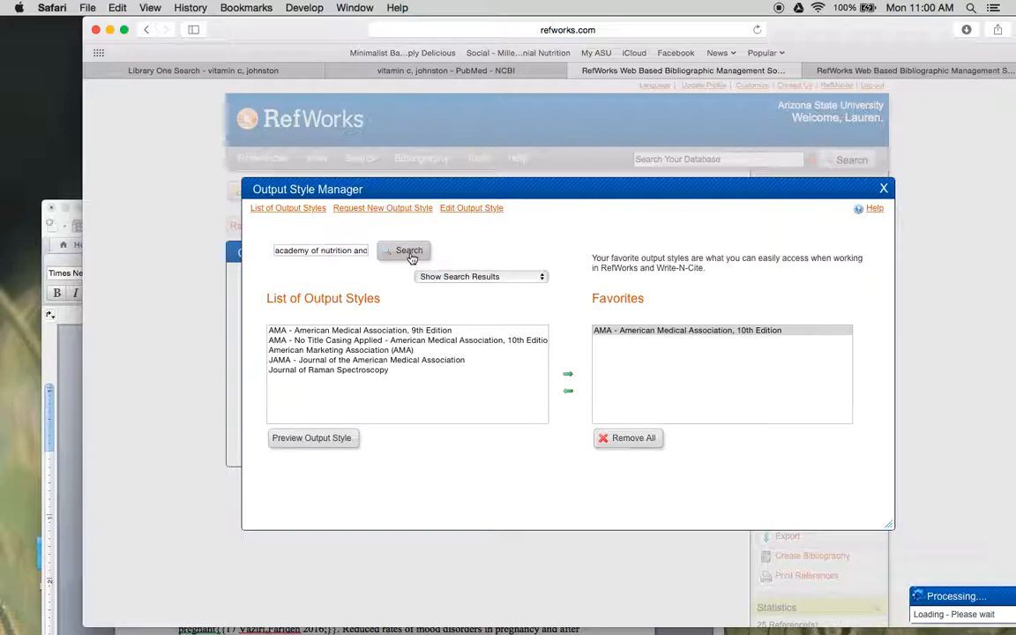
pyautogui.click(404, 333)
pyautogui.click(567, 374)
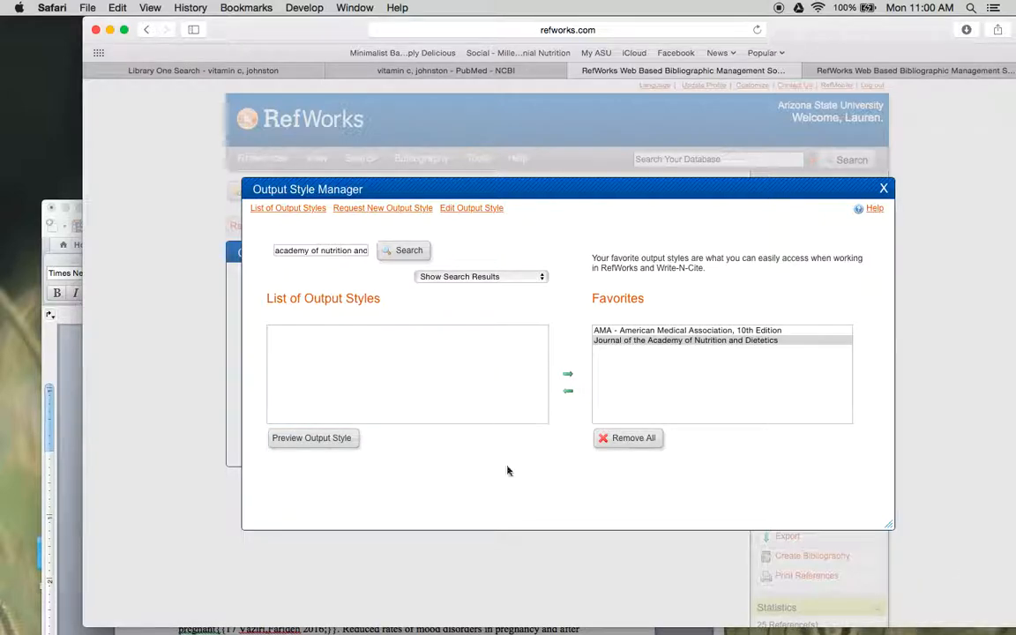
pyautogui.click(883, 192)
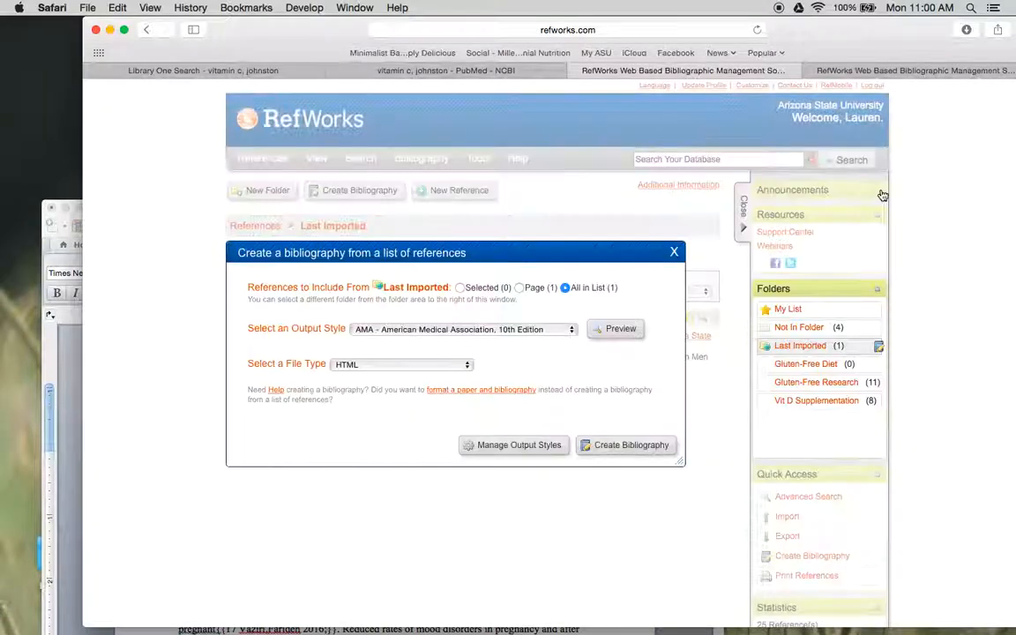
pyautogui.click(672, 253)
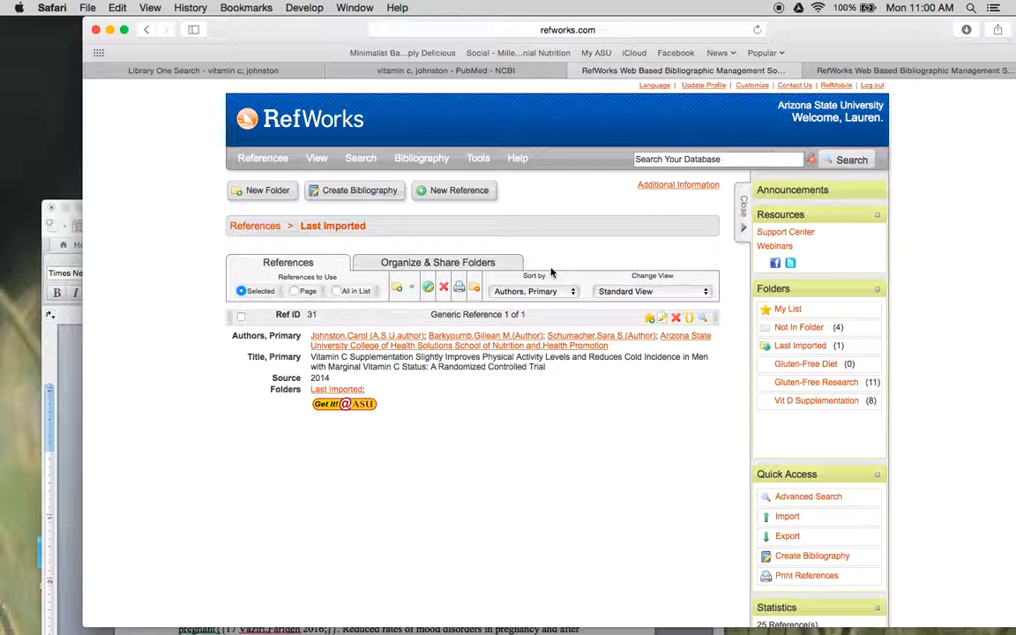
# - Reopen the bibliography dialog, examine the favorite styles offered in its output style list, and close it again
pyautogui.click(358, 192)
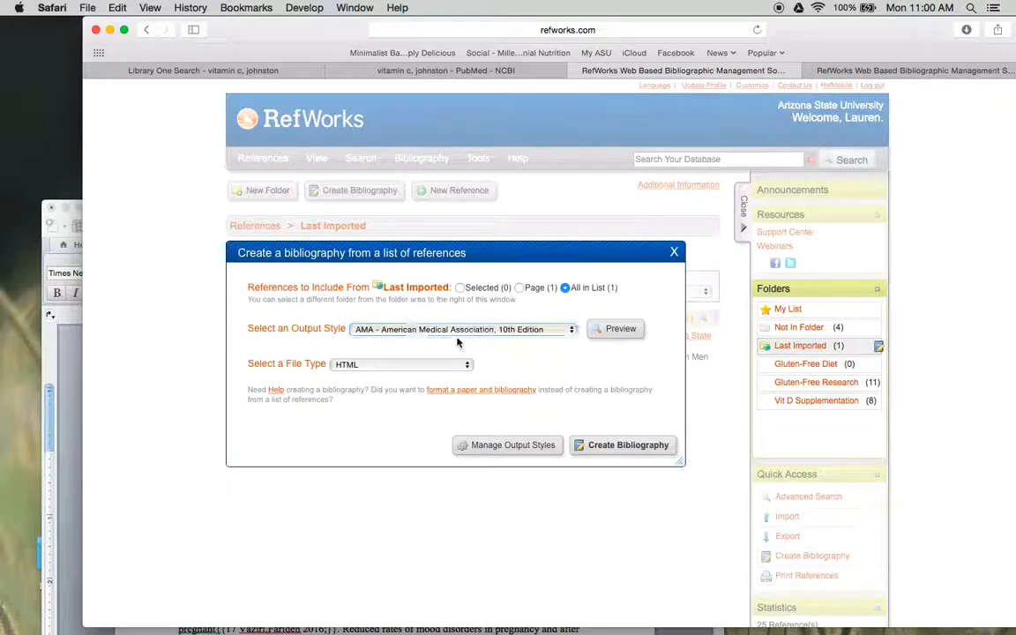
pyautogui.click(472, 328)
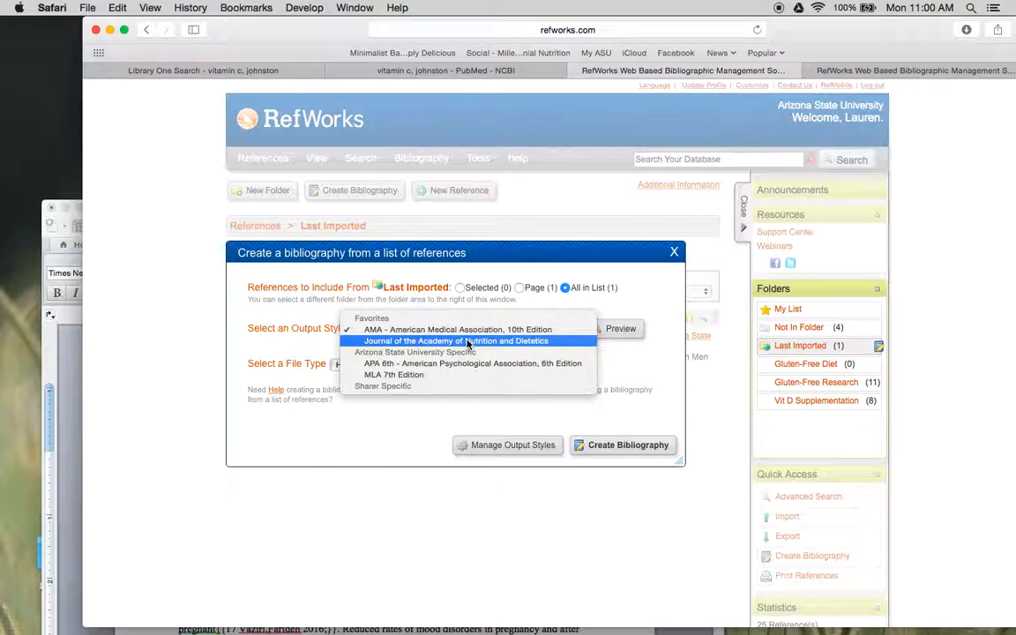
pyautogui.click(674, 255)
pyautogui.click(674, 255)
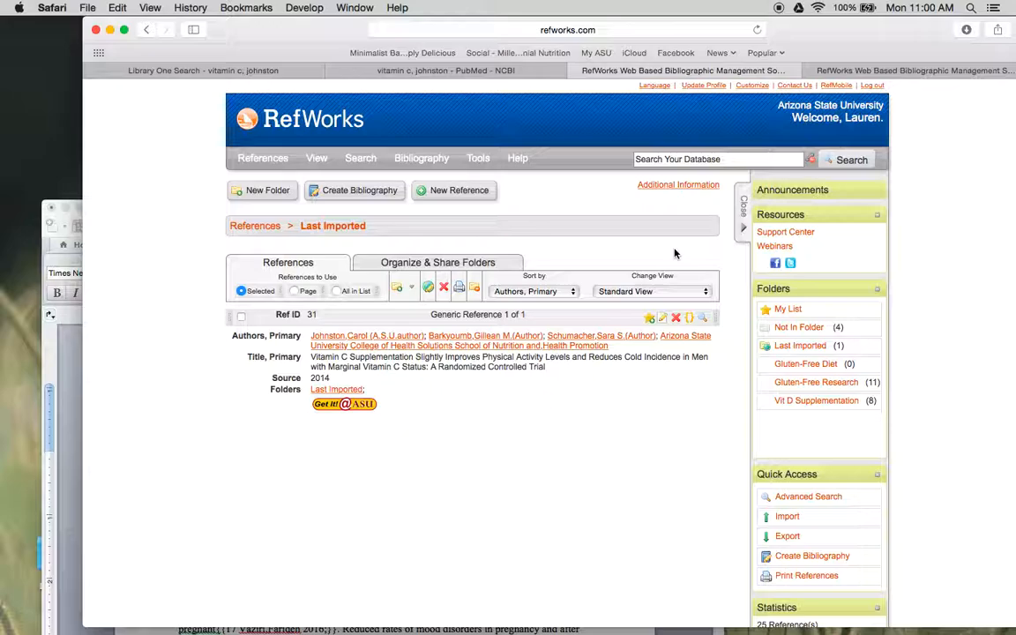
# - Start a bibliography, switch to formatting a paper and bibliography, and choose AMA - American Medical Association, 10th Edition as output style
pyautogui.click(375, 193)
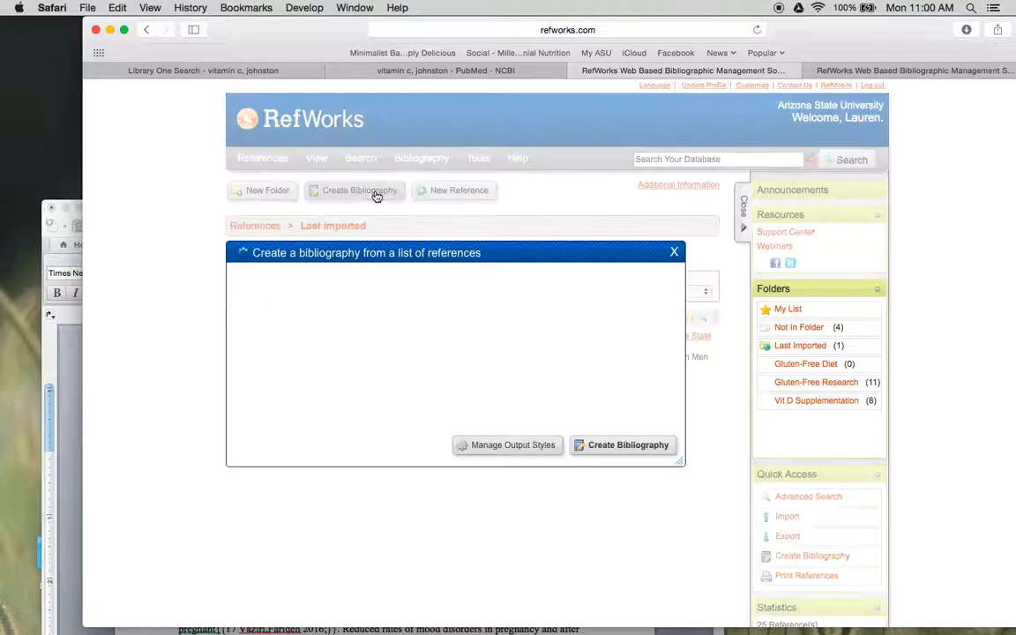
pyautogui.click(459, 330)
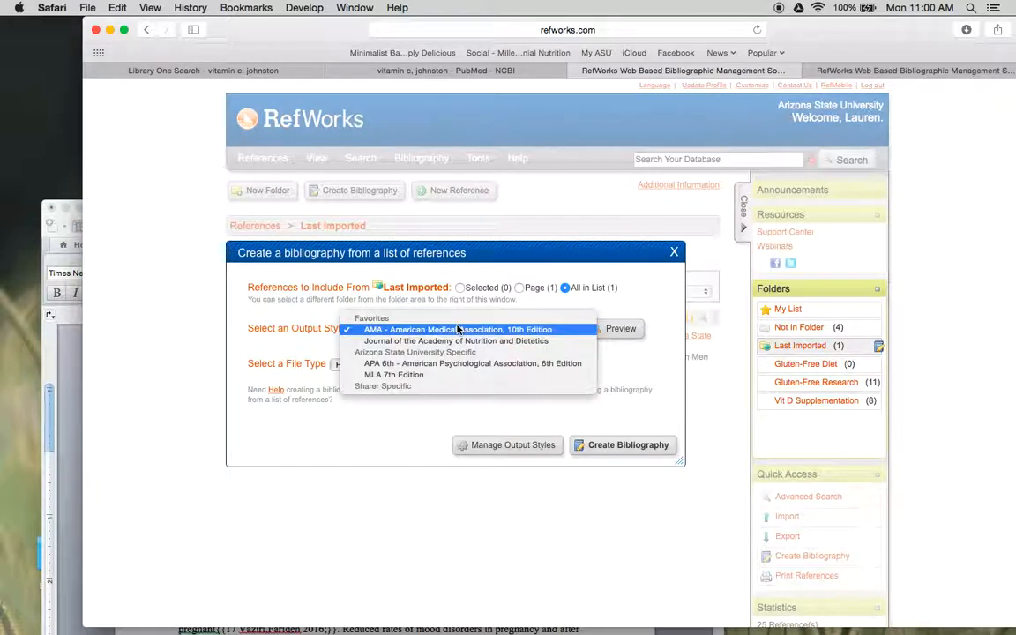
pyautogui.click(409, 330)
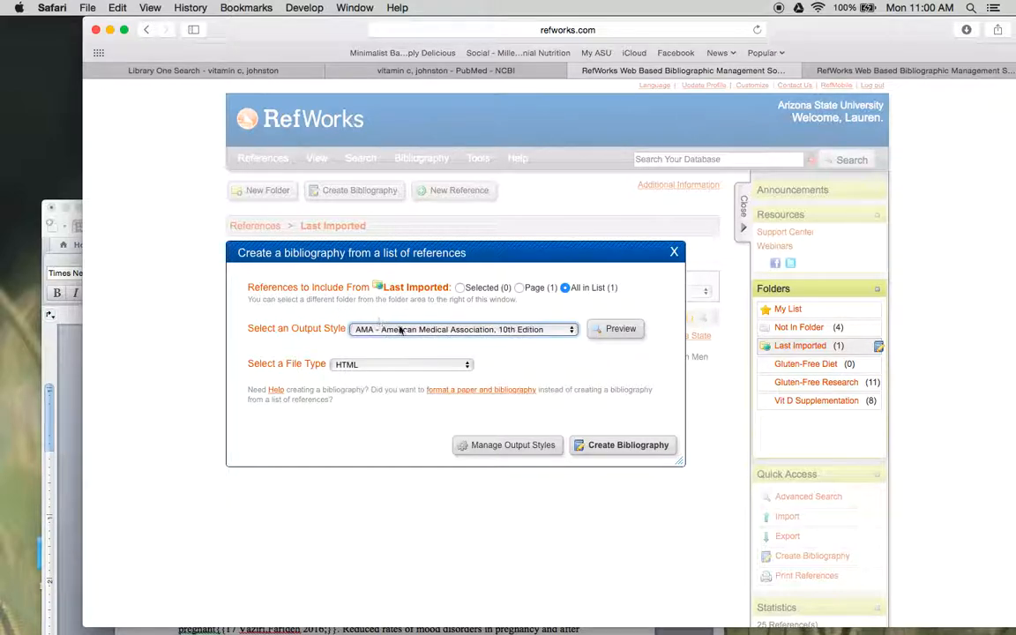
pyautogui.click(473, 390)
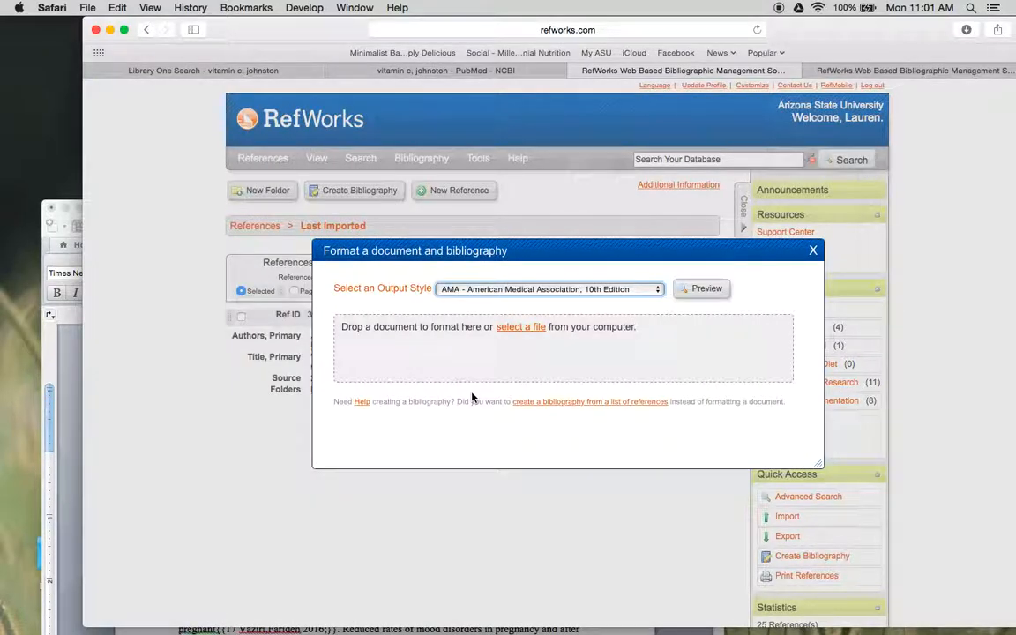
pyautogui.click(541, 289)
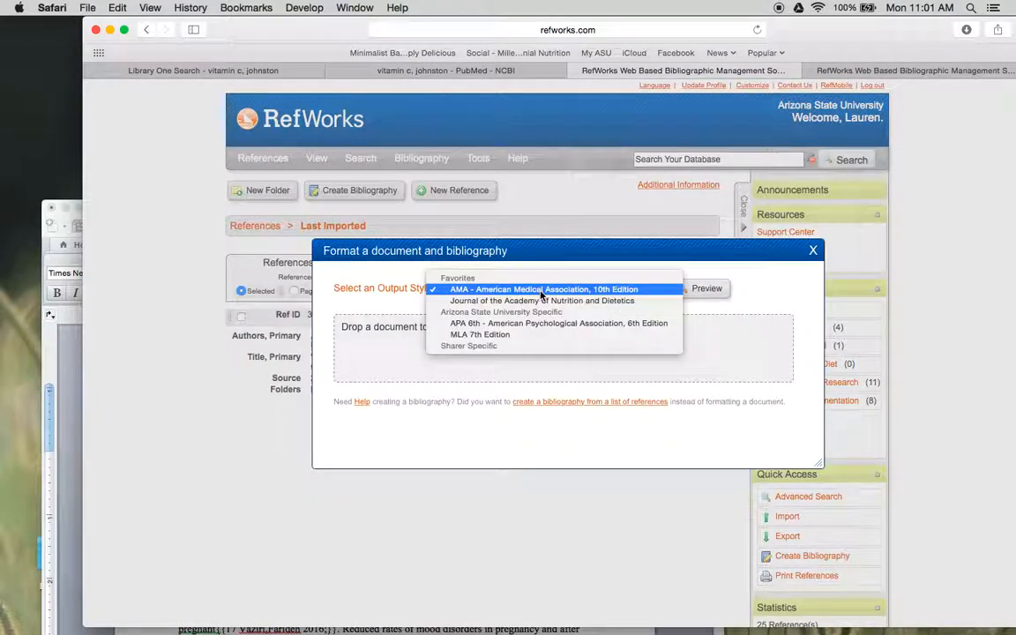
pyautogui.click(540, 291)
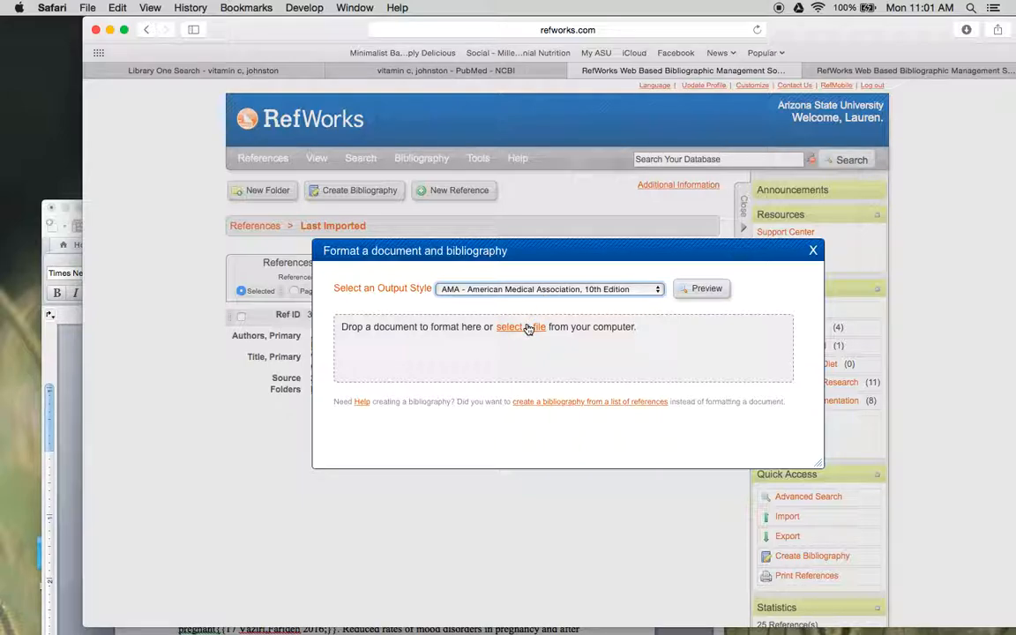
# - Switch to Word to examine the citation code after "increased rates of depression", and return to the RefWorks formatting dialog in the browser
pyautogui.click(64, 491)
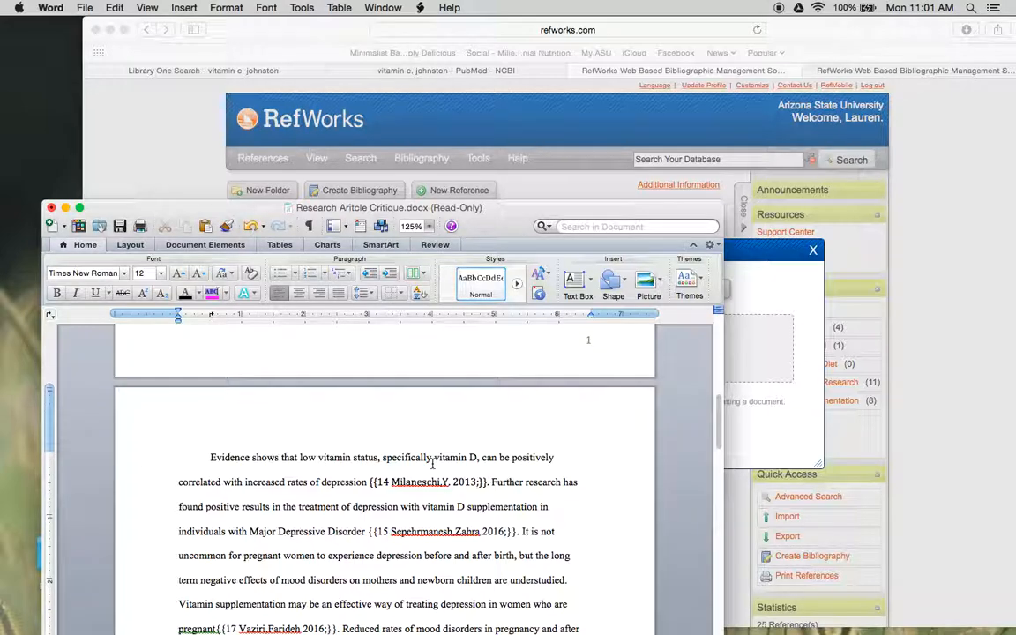
pyautogui.moveTo(486, 481); pyautogui.dragTo(369, 482)
pyautogui.click(530, 477)
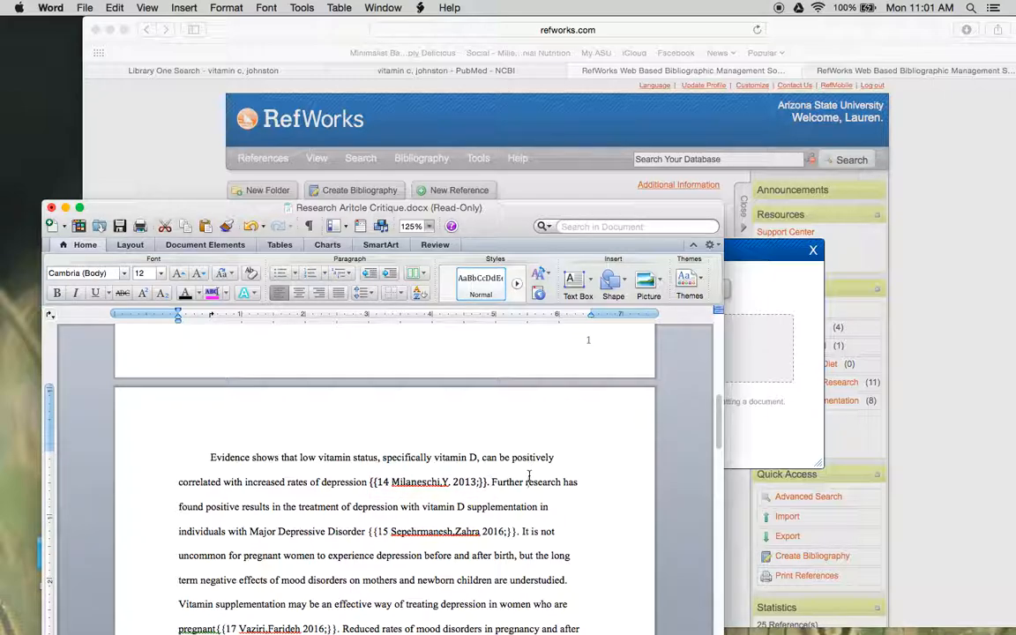
pyautogui.click(797, 447)
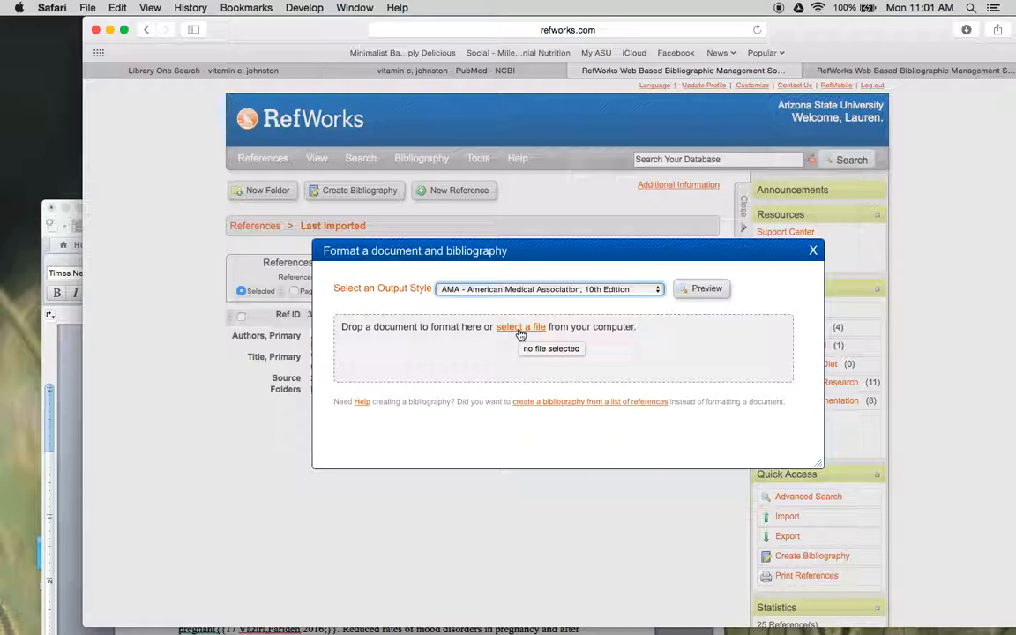
# - Glance at the Word paper again, return to RefWorks and submit the Research Aritcle Critique file from the Desktop for formatting
pyautogui.click(50, 364)
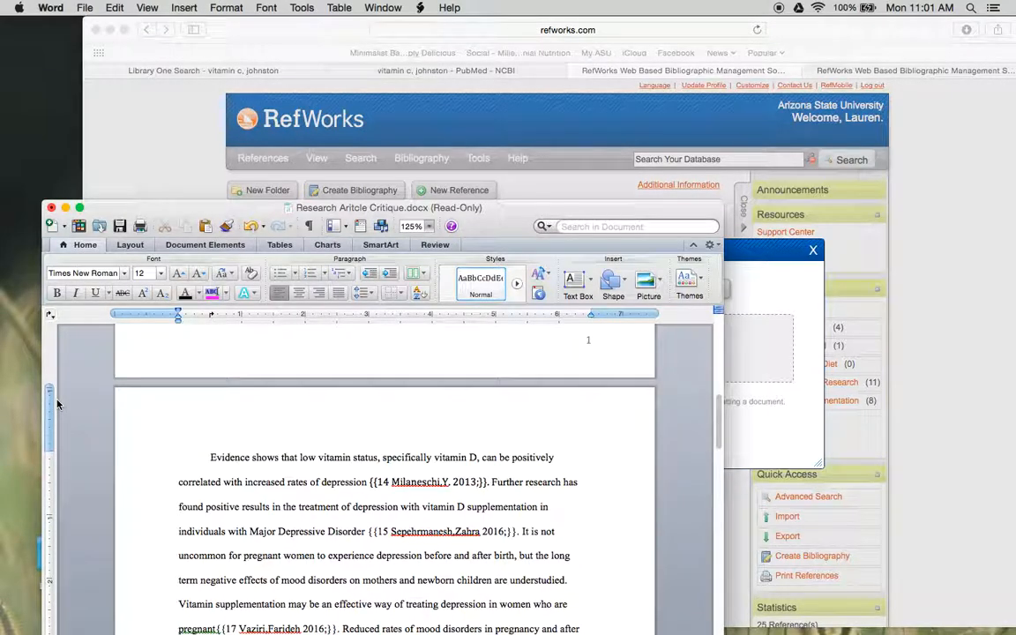
pyautogui.click(183, 177)
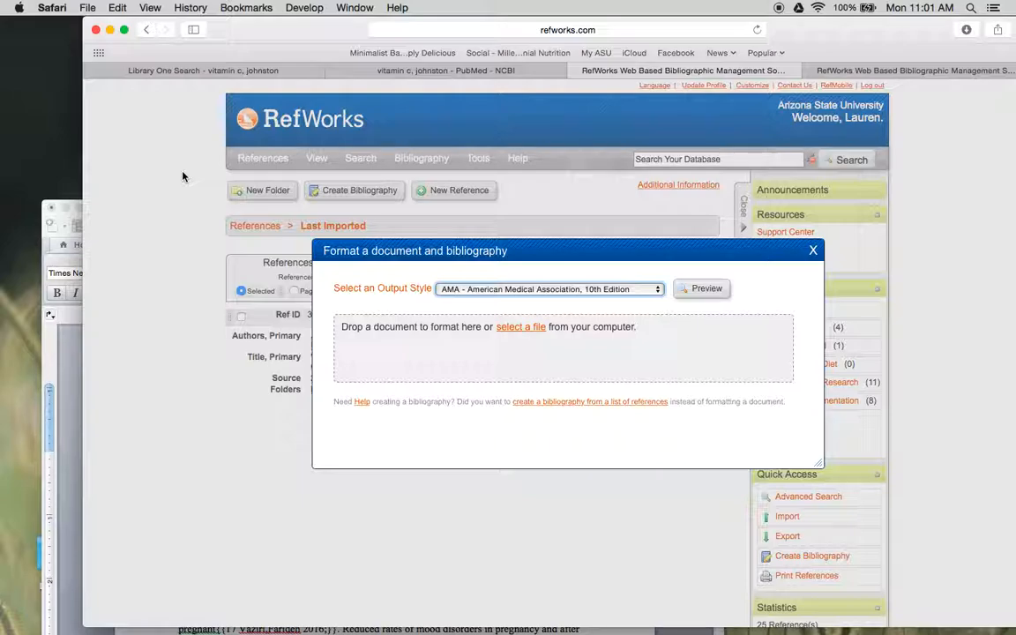
pyautogui.click(508, 334)
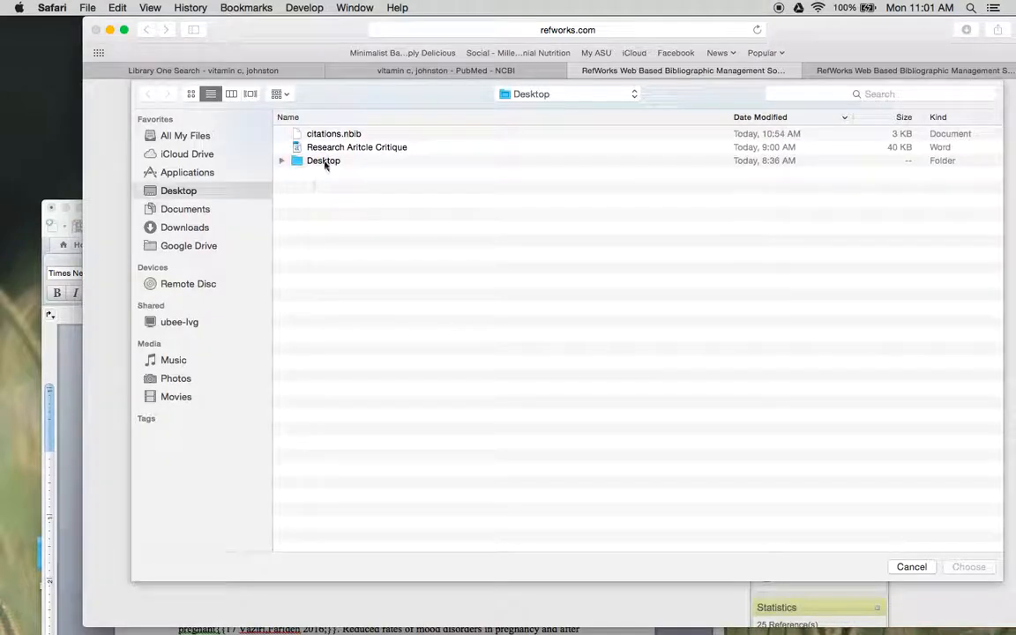
pyautogui.doubleClick(344, 152)
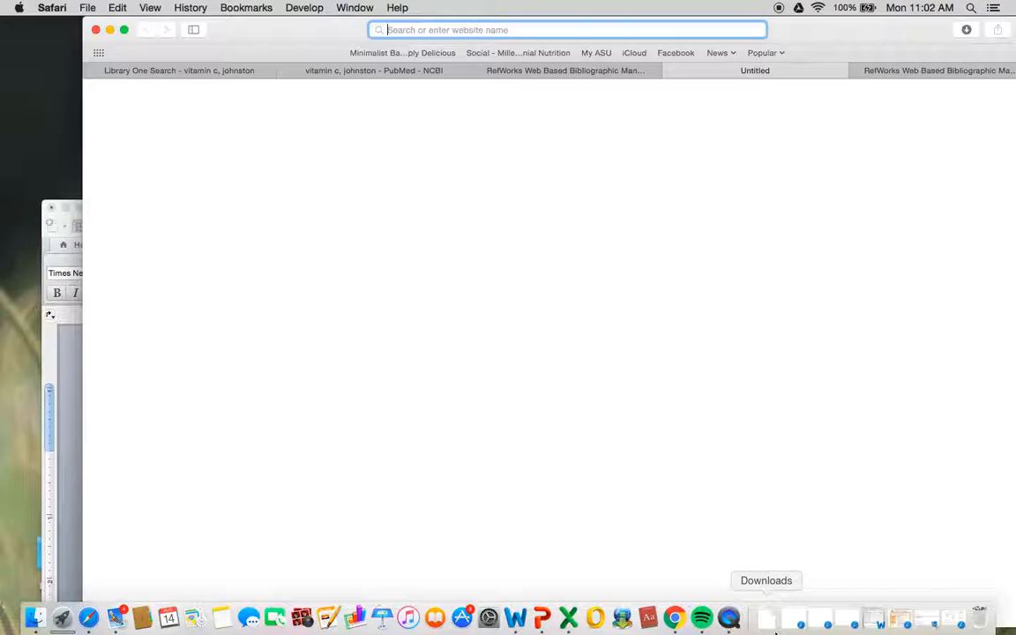
# - Open the newly downloaded formatted paper in Word and highlight the superscript citation after "increased rates of depression"
pyautogui.click(767, 618)
pyautogui.click(770, 573)
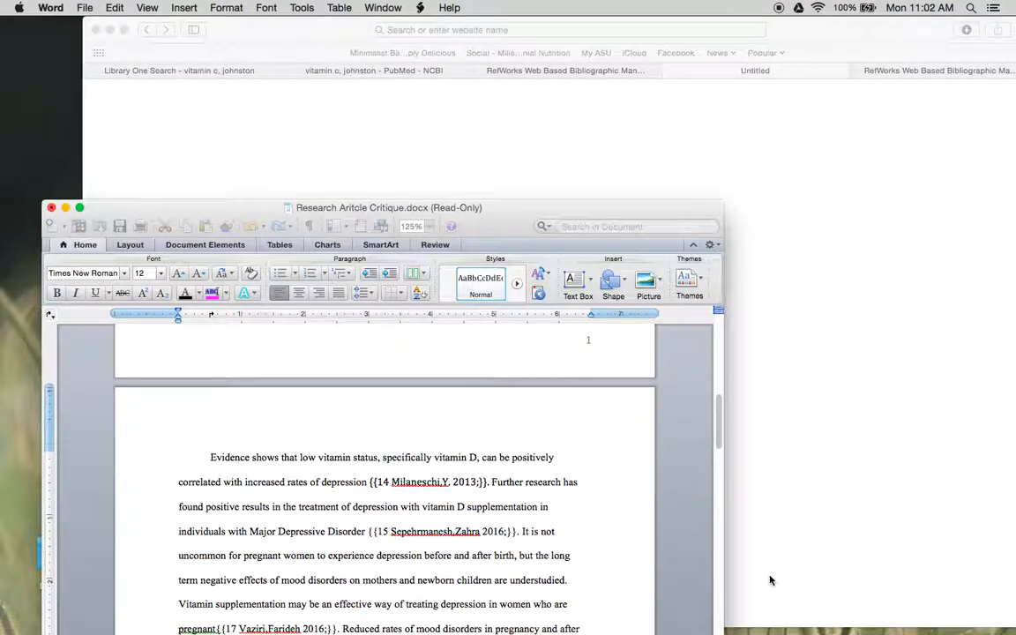
pyautogui.scroll(-6, 474, 426)
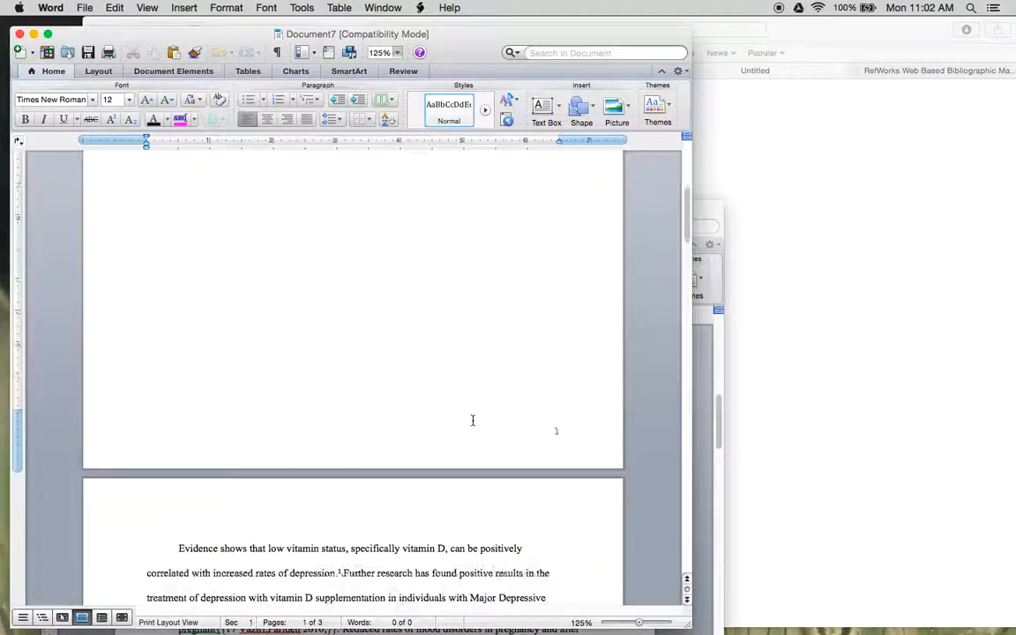
pyautogui.scroll(-2, 473, 421)
pyautogui.moveTo(296, 405); pyautogui.dragTo(376, 405)
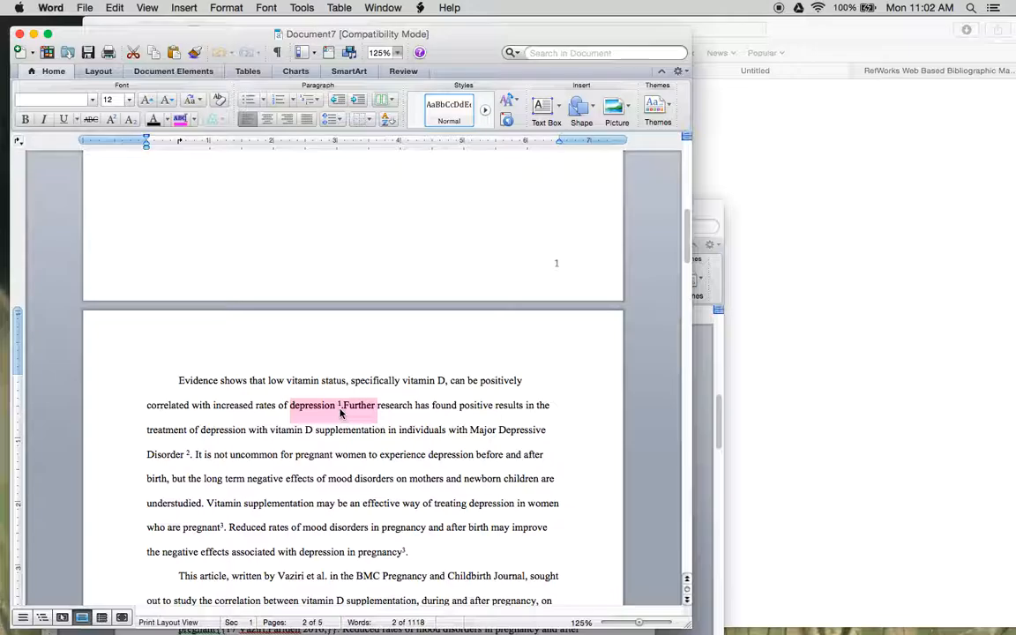
# - Examine the formatted paper's in-text citations and closing reference list, and compare its opening paragraph with the original Research Aritcle Critique draft
pyautogui.scroll(-12, 353, 439)
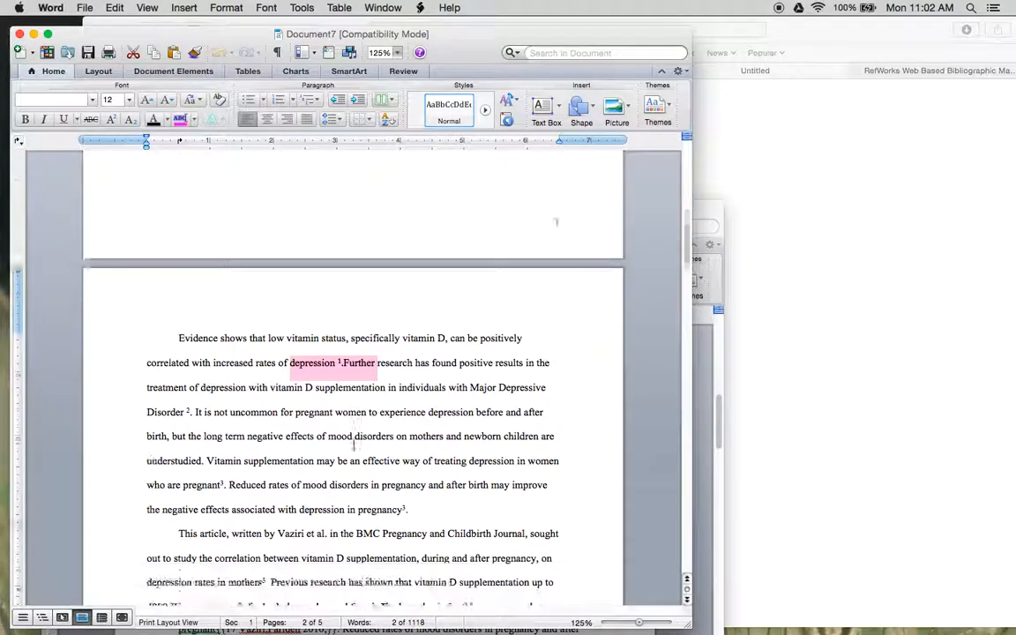
pyautogui.scroll(-20, 353, 444)
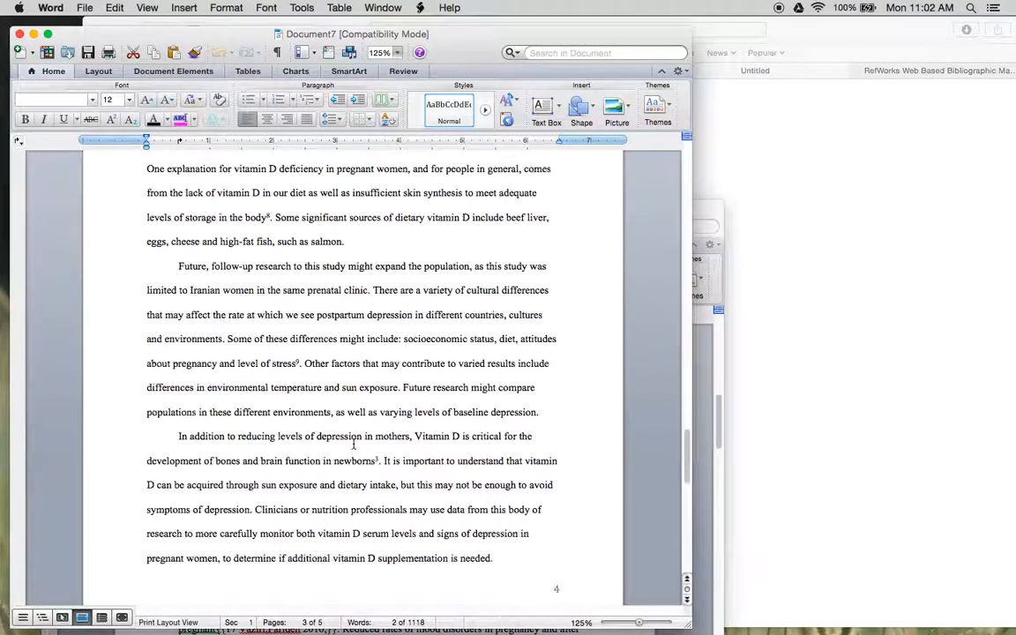
pyautogui.scroll(5, 356, 443)
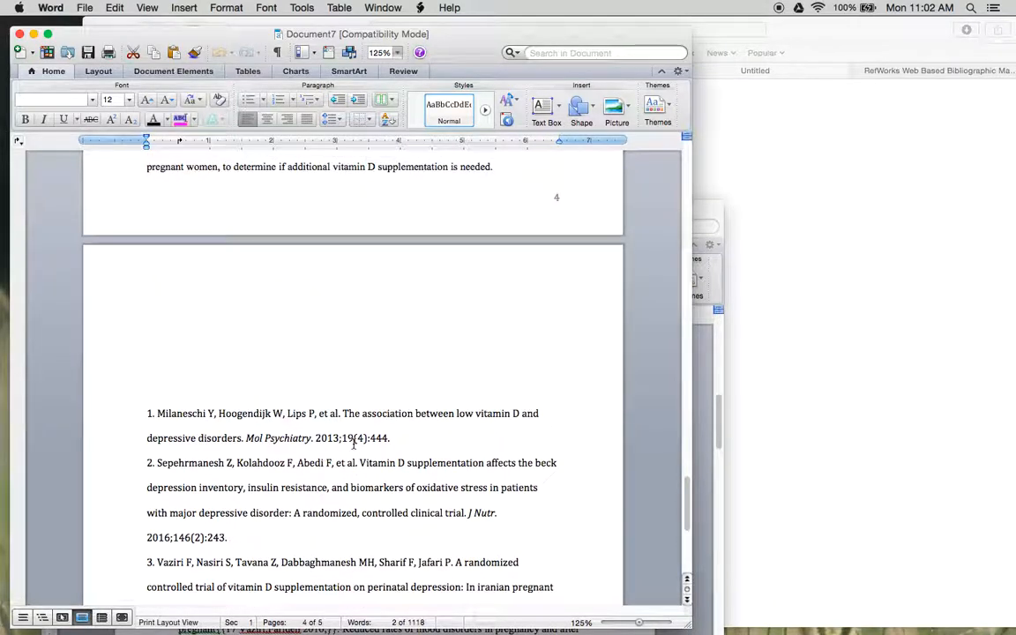
pyautogui.moveTo(145, 412); pyautogui.dragTo(397, 440)
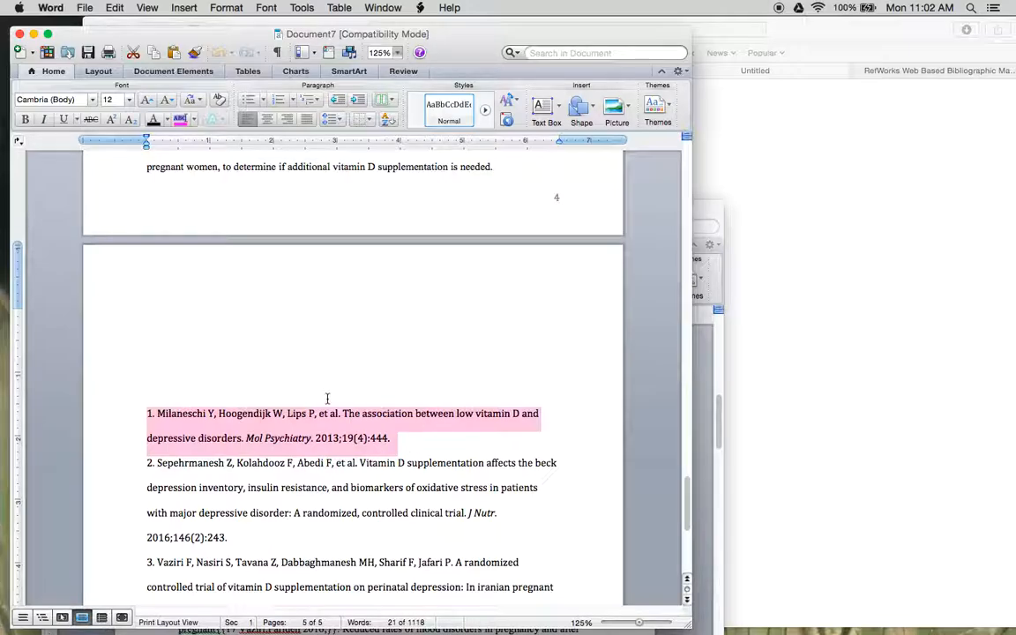
pyautogui.scroll(20, 327, 398)
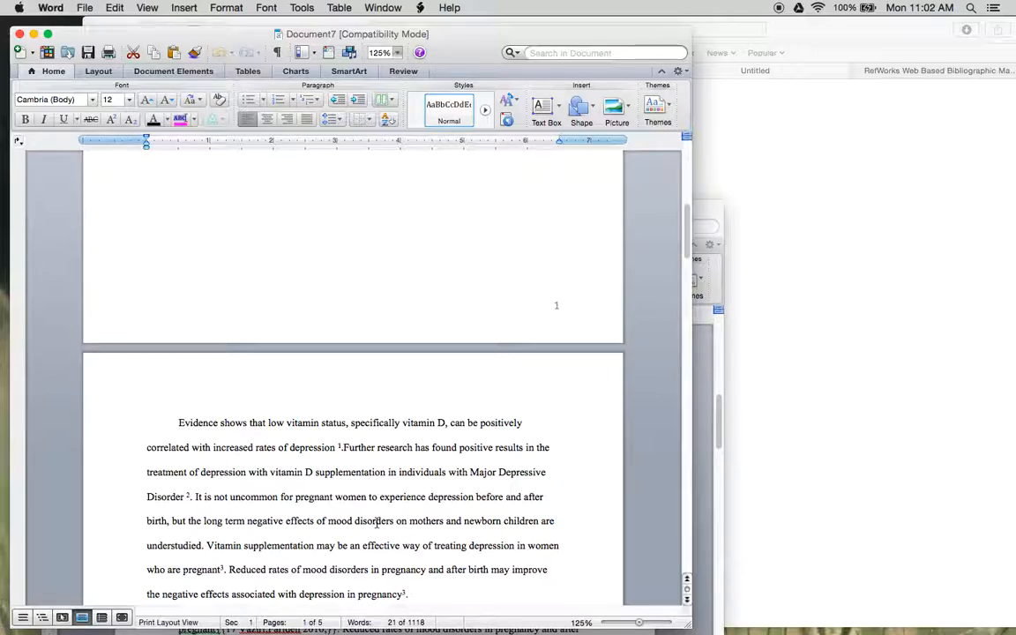
pyautogui.click(703, 363)
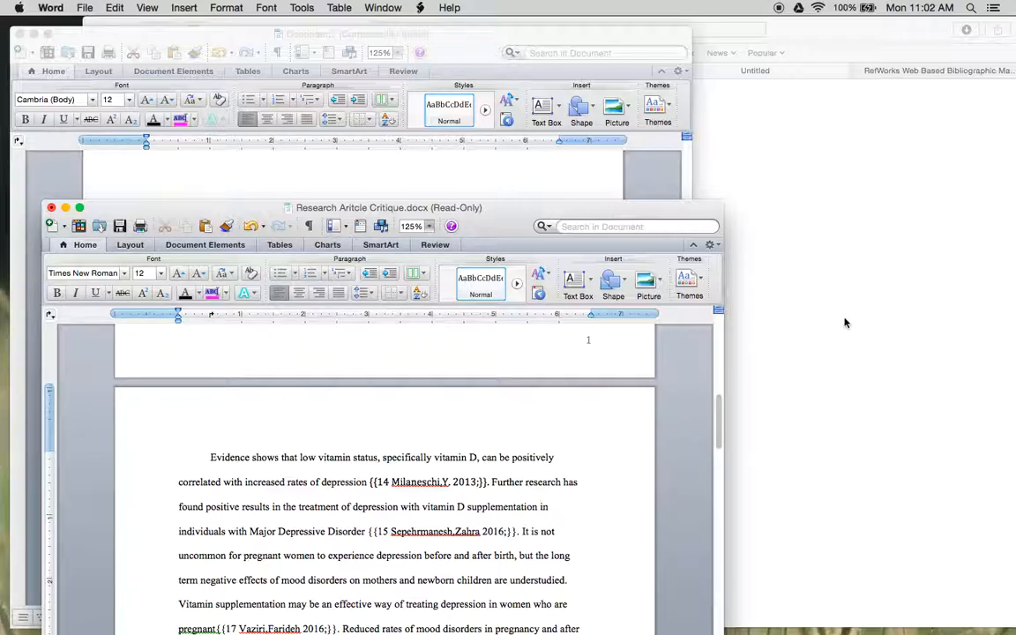
pyautogui.click(568, 170)
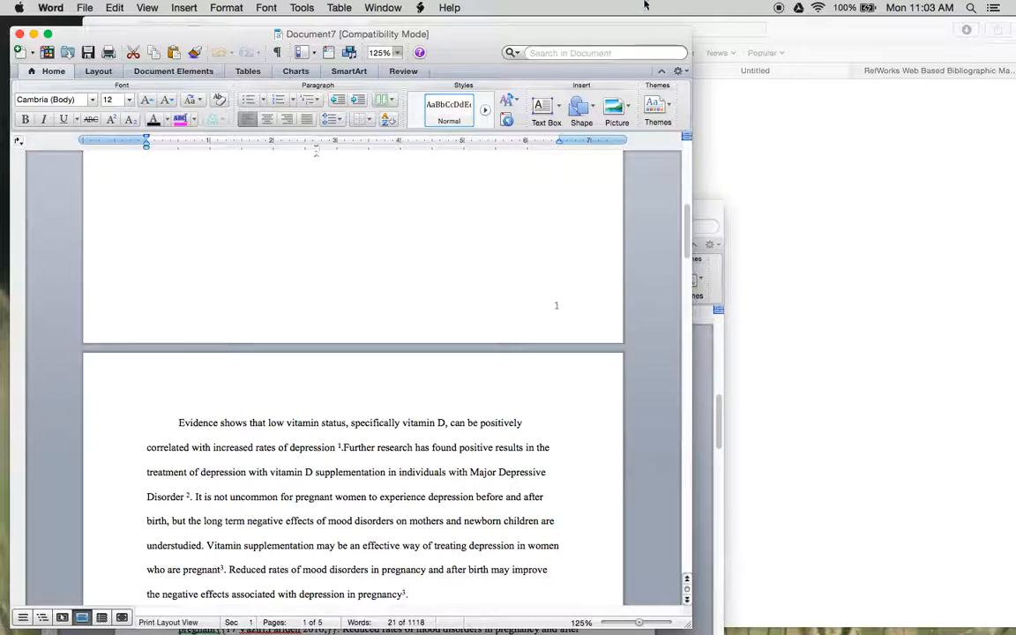
# - Switch to Safari, close the blank Untitled page, and return to the RefWorks formatting dialog
pyautogui.click(930, 306)
pyautogui.click(669, 71)
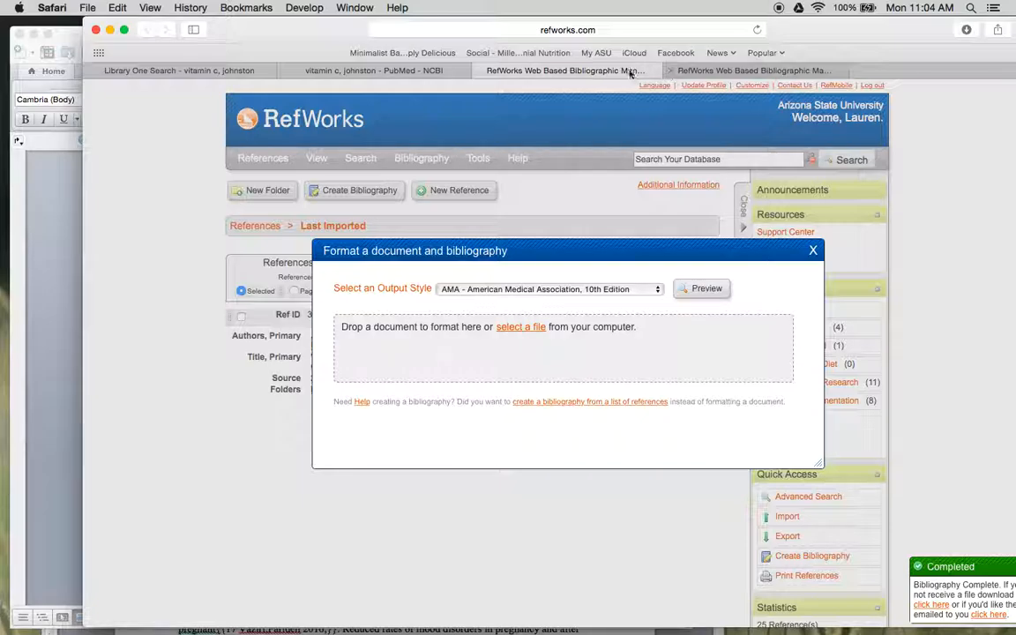
pyautogui.click(670, 73)
# - Switch to Word, move the formatted paper aside, bring the Research Aritcle Critique draft forward, and show its reviewing tools
pyautogui.click(60, 264)
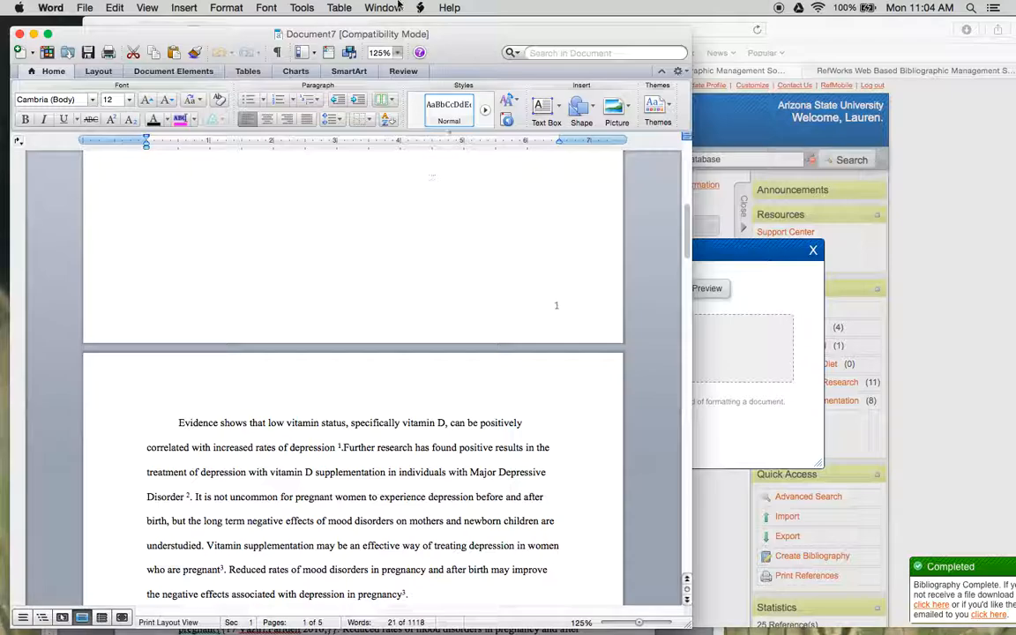
pyautogui.click(405, 73)
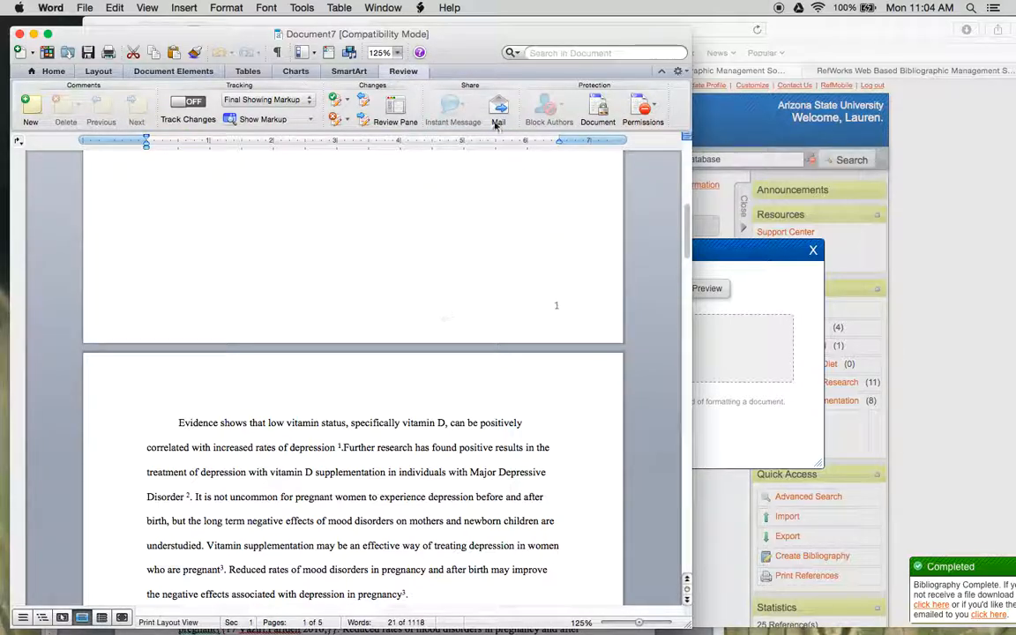
pyautogui.moveTo(473, 50); pyautogui.dragTo(552, 53)
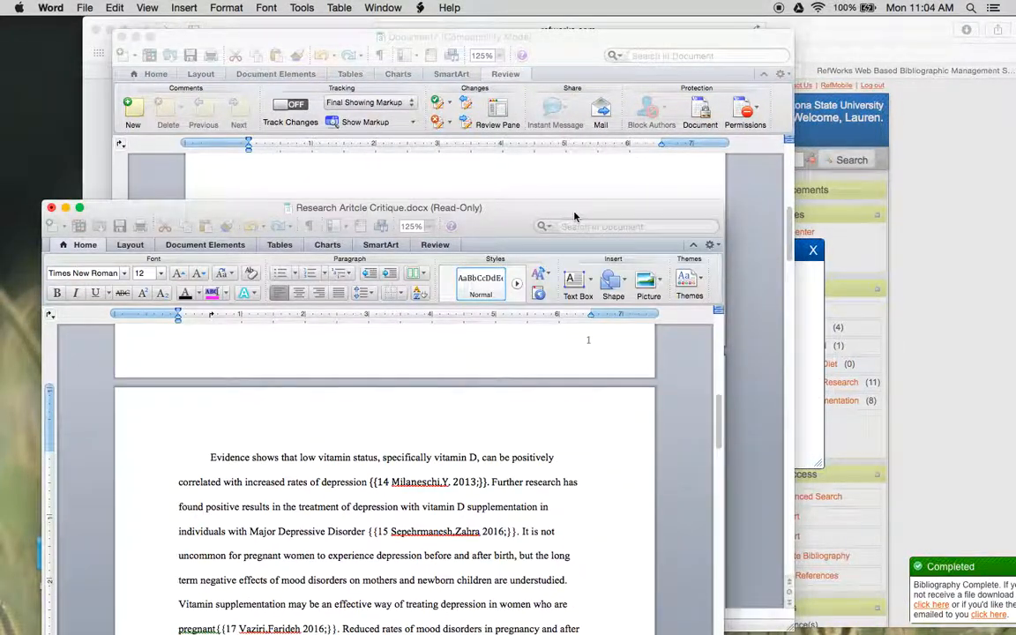
pyautogui.moveTo(573, 216); pyautogui.dragTo(536, 33)
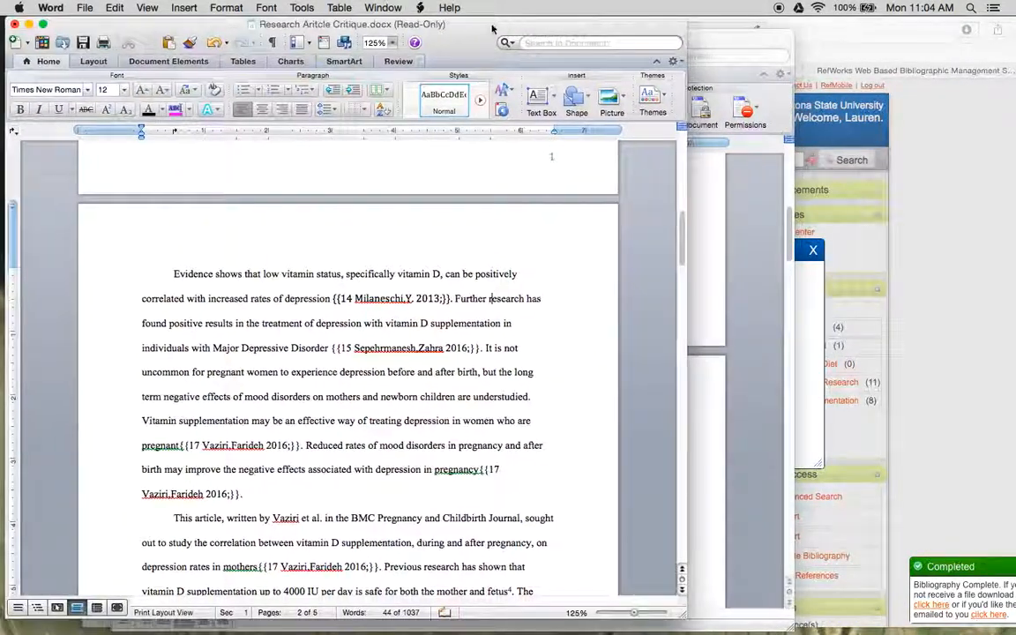
pyautogui.click(404, 62)
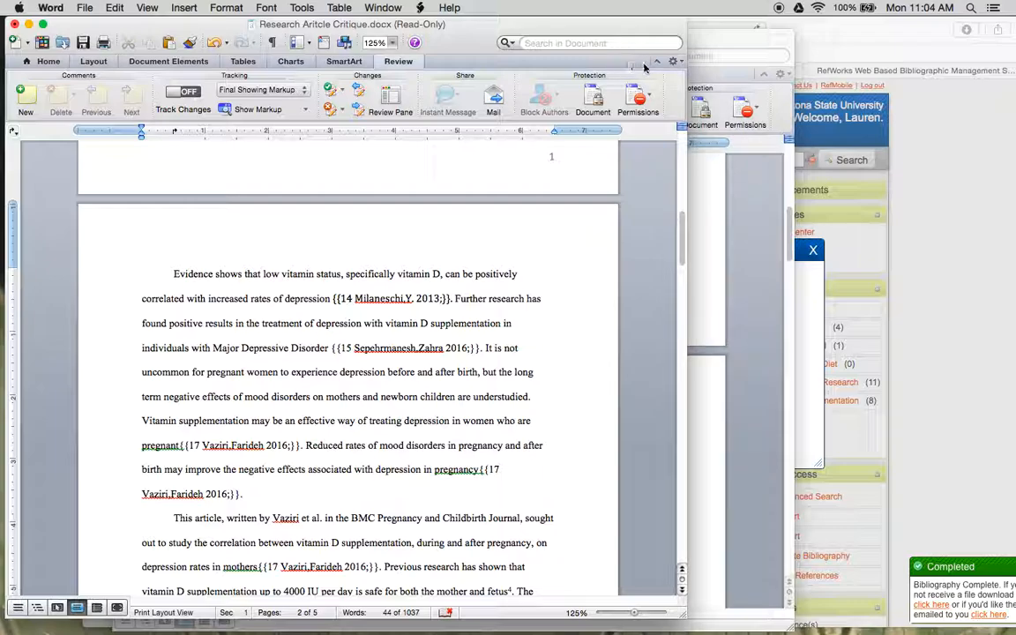
# - Attach an empty comment to the draft's opening text from "Evidence shows" to "increased rates of depression"
pyautogui.click(169, 274)
pyautogui.moveTo(174, 273); pyautogui.dragTo(334, 301)
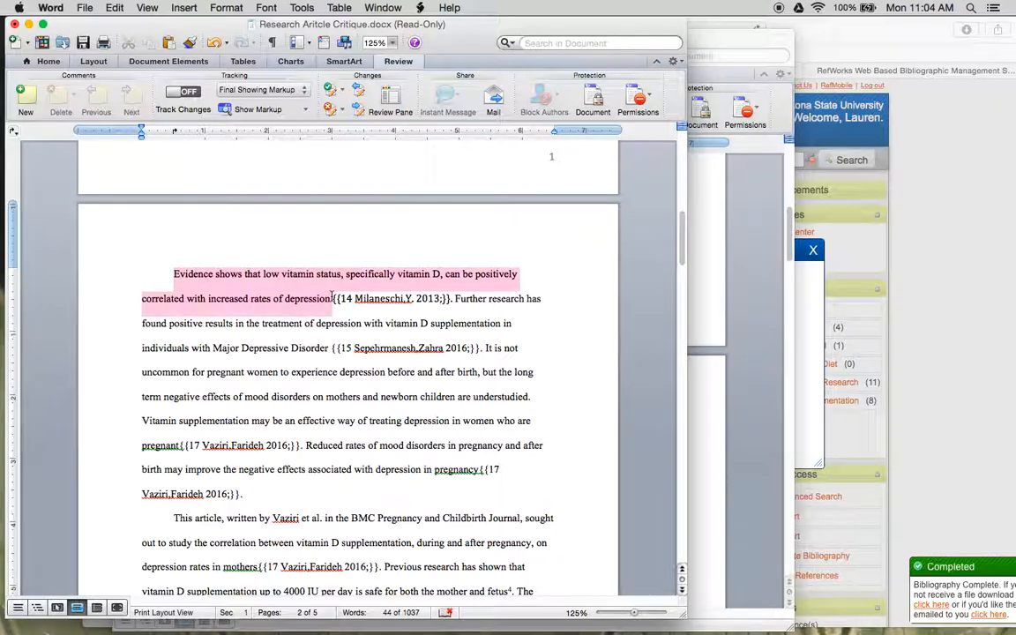
pyautogui.click(26, 95)
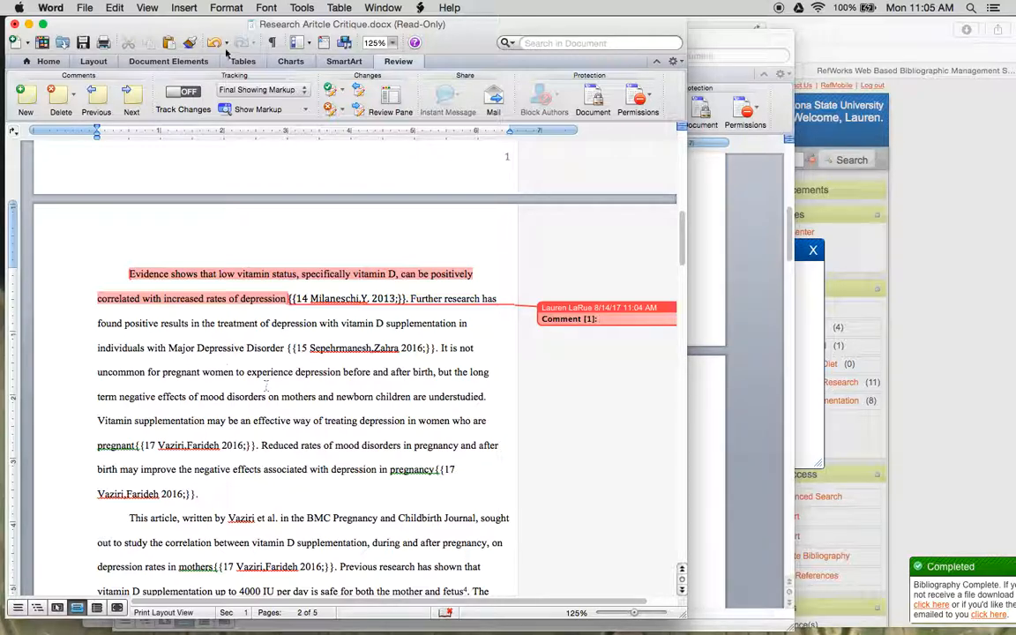
# - Turn on Track Changes and change the initial letters of "Depressive Disorder" to lowercase "d"
pyautogui.click(180, 93)
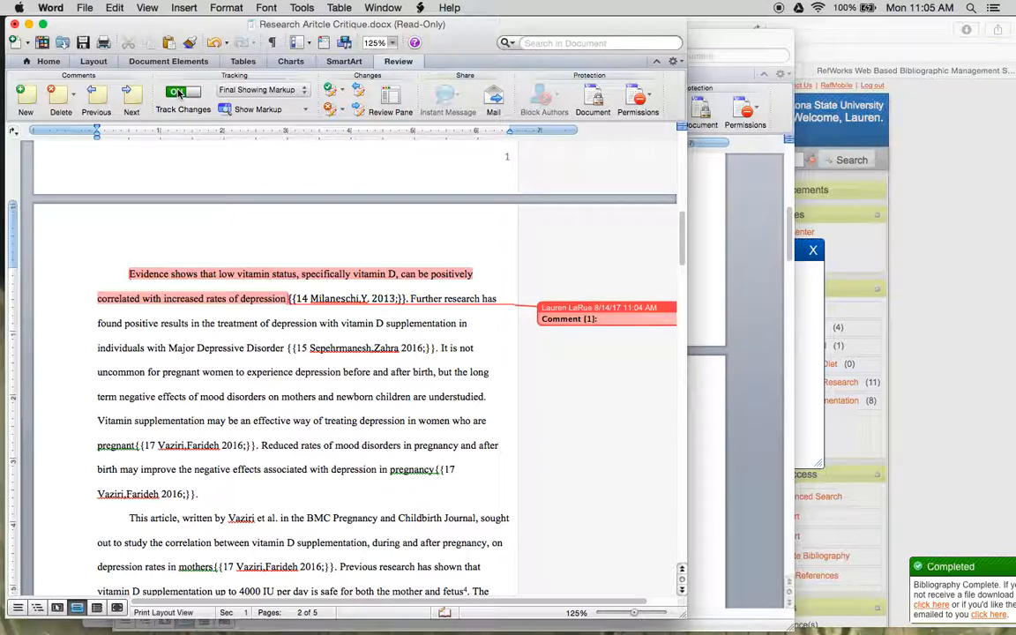
pyautogui.click(199, 348)
pyautogui.press('BackSpace')
pyautogui.write('d')
pyautogui.click(227, 349)
pyautogui.press('BackSpace')
pyautogui.write('d')
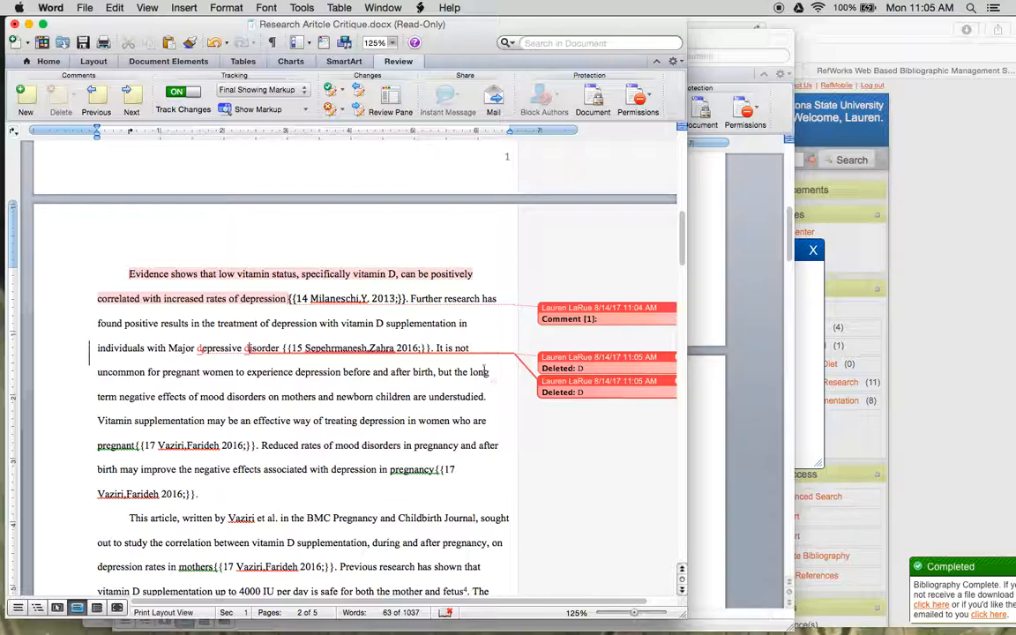
# - Turn off Track Changes, reject both tracked deletions in "Depressive Disorder", and delete the empty comment
pyautogui.click(196, 94)
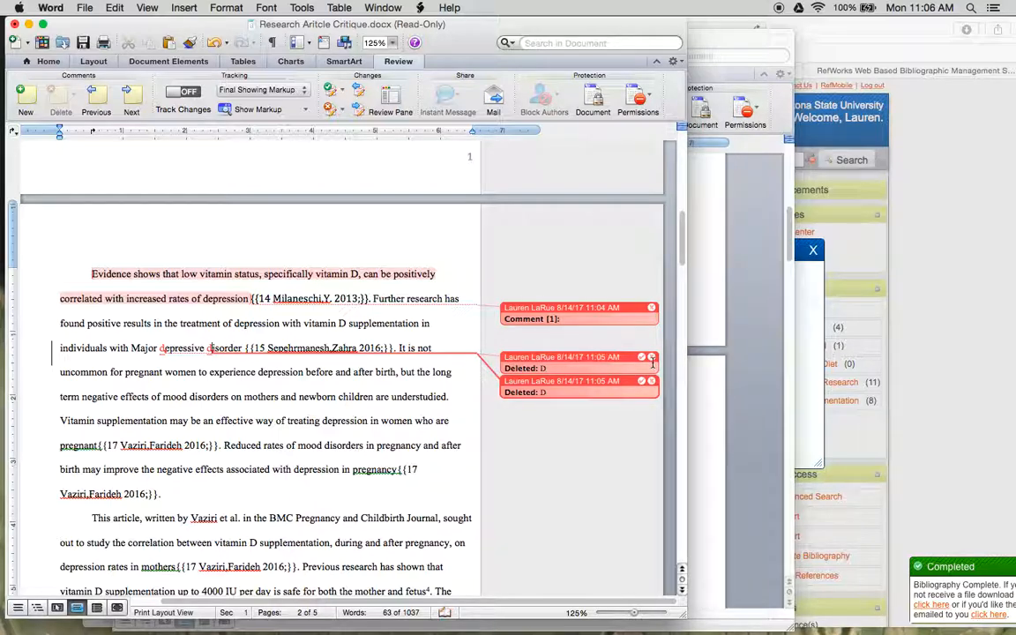
pyautogui.click(653, 359)
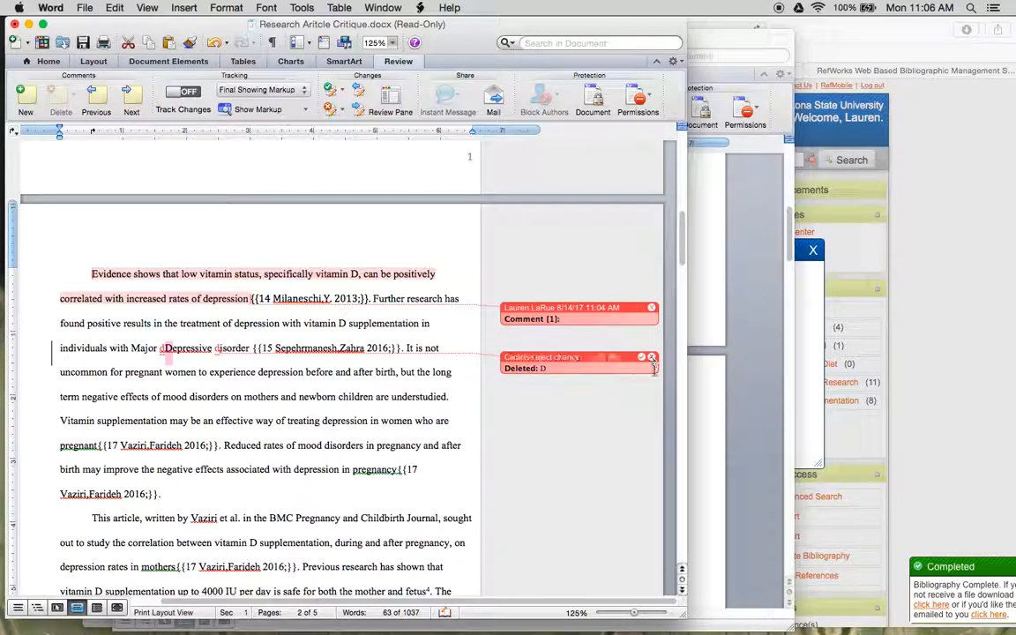
pyautogui.click(653, 357)
pyautogui.click(161, 341)
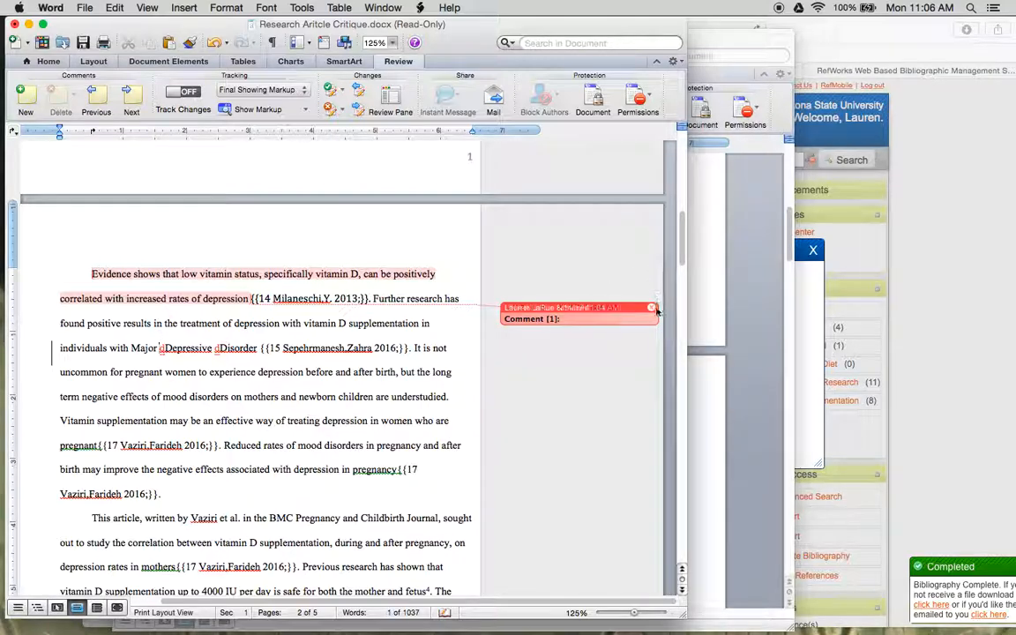
pyautogui.click(651, 307)
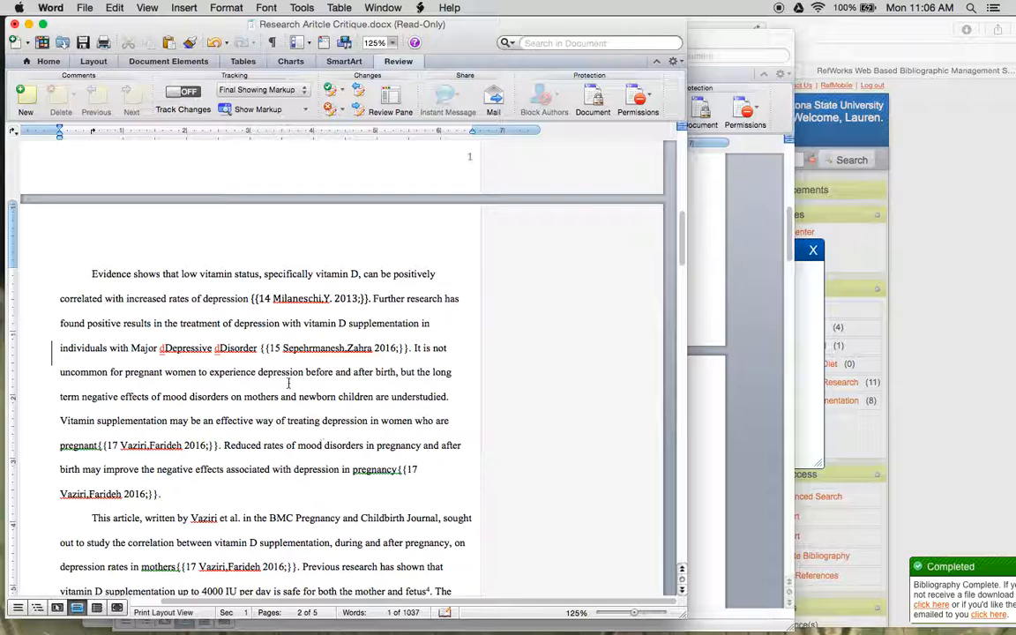
# - Remove the leftover inserted lowercase "d" in front of "Depressive" in the draft's first paragraph
pyautogui.moveTo(165, 349); pyautogui.dragTo(160, 348)
pyautogui.click(219, 347)
pyautogui.rightClick(219, 346)
pyautogui.click(221, 343)
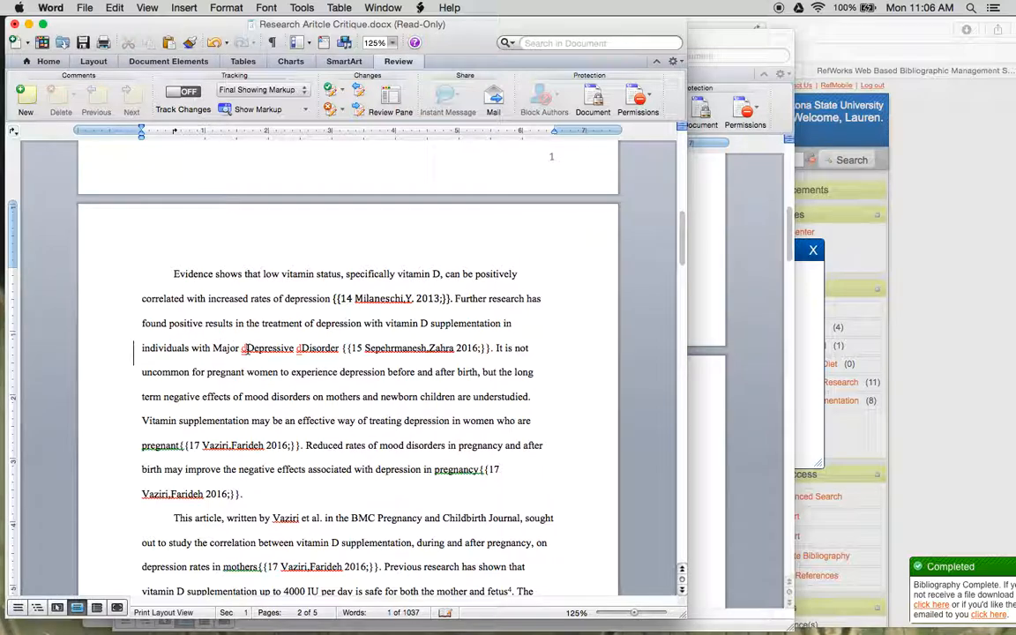
pyautogui.rightClick(291, 353)
pyautogui.click(272, 399)
pyautogui.click(246, 348)
pyautogui.press('BackSpace')
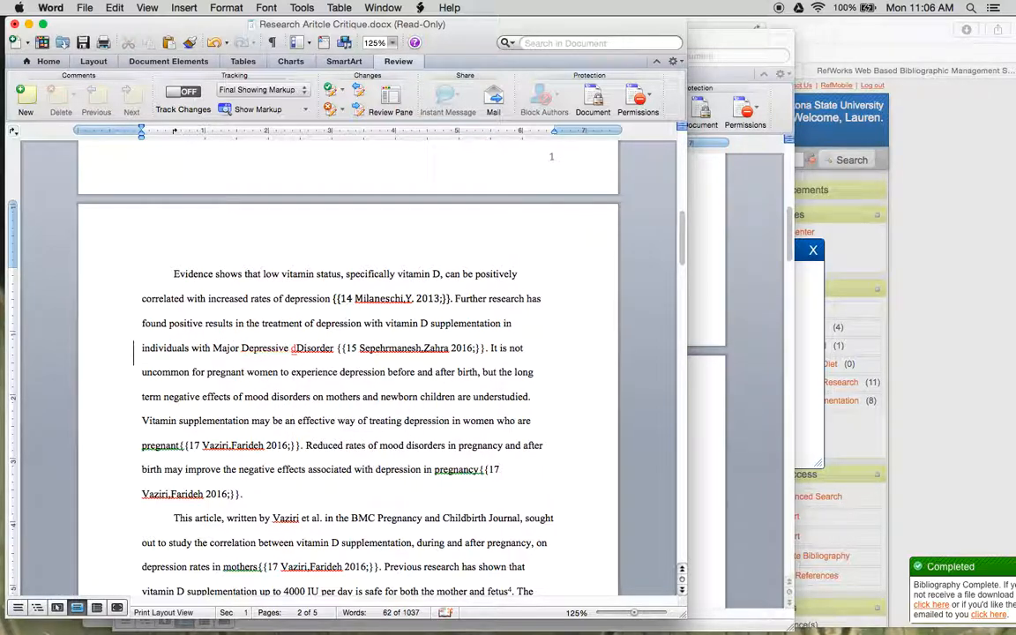
# - Try to remove the extra lowercase "d" in front of "Disorder", and return to RefWorks in Safari
pyautogui.rightClick(309, 349)
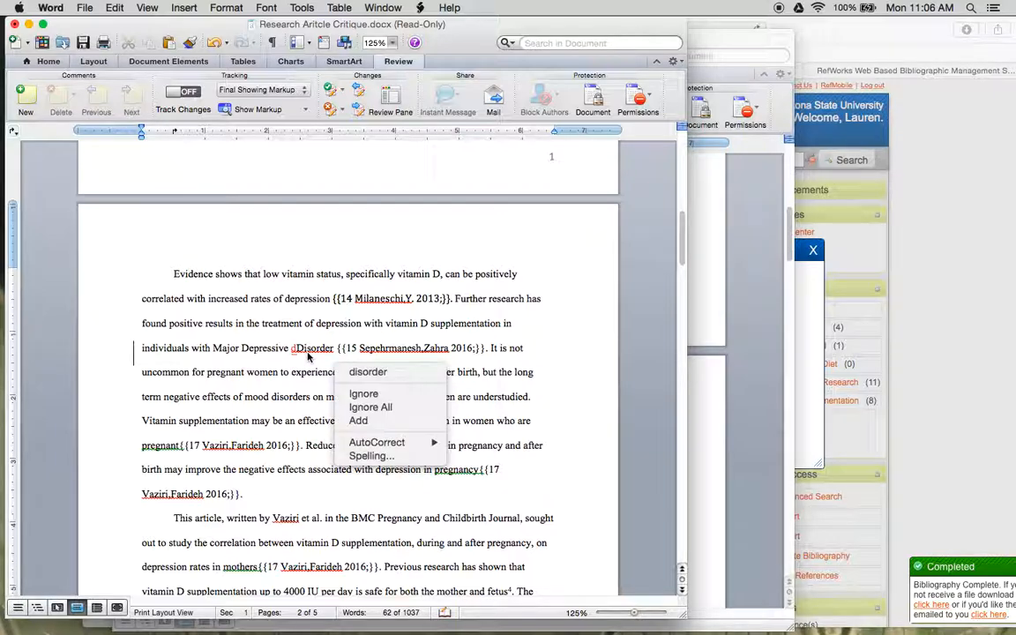
pyautogui.click(269, 394)
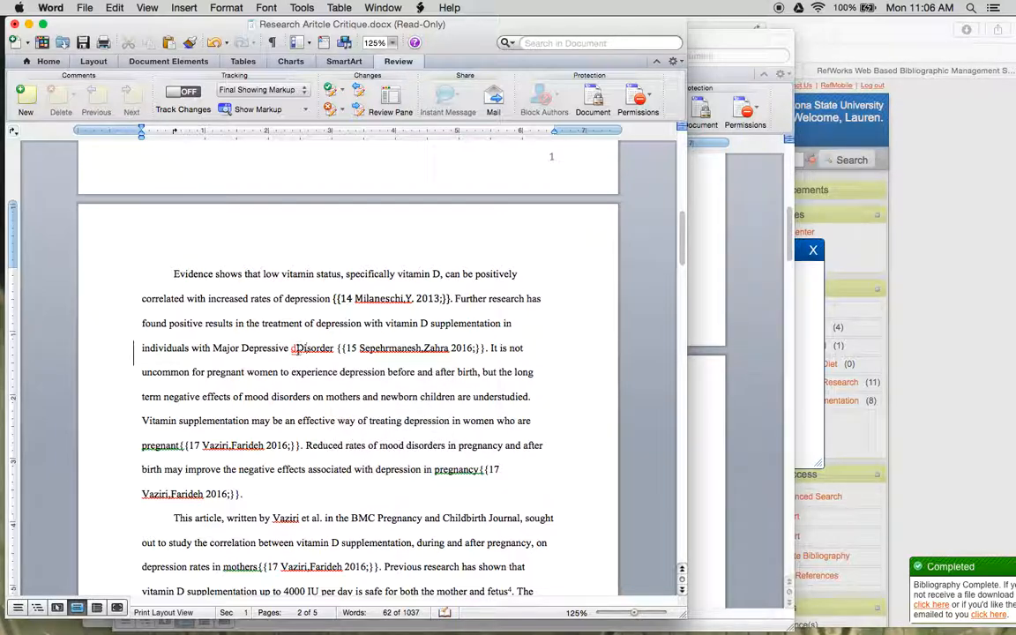
pyautogui.click(297, 348)
pyautogui.click(921, 381)
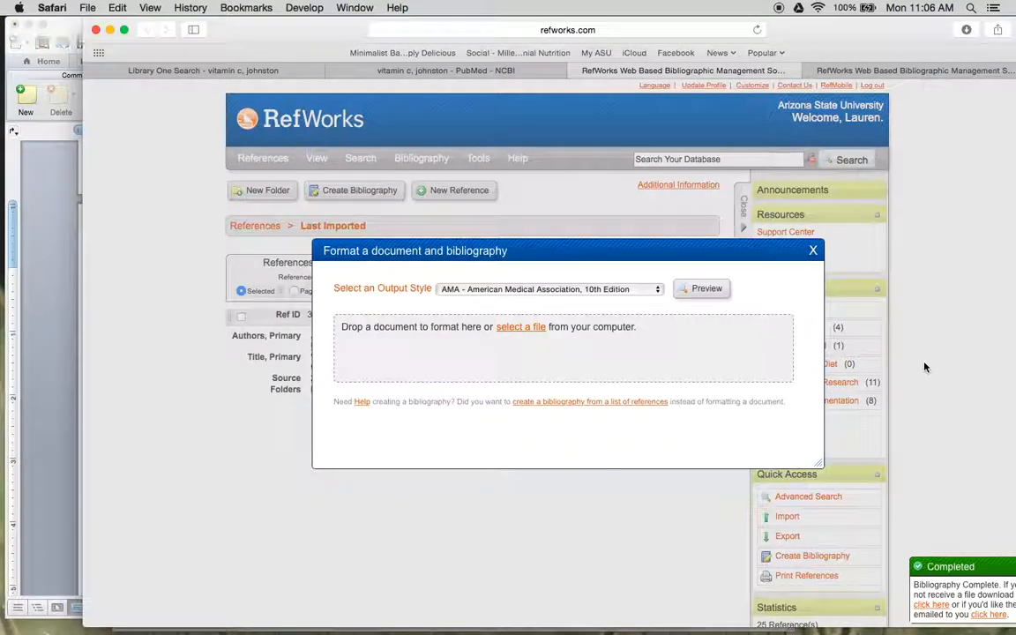